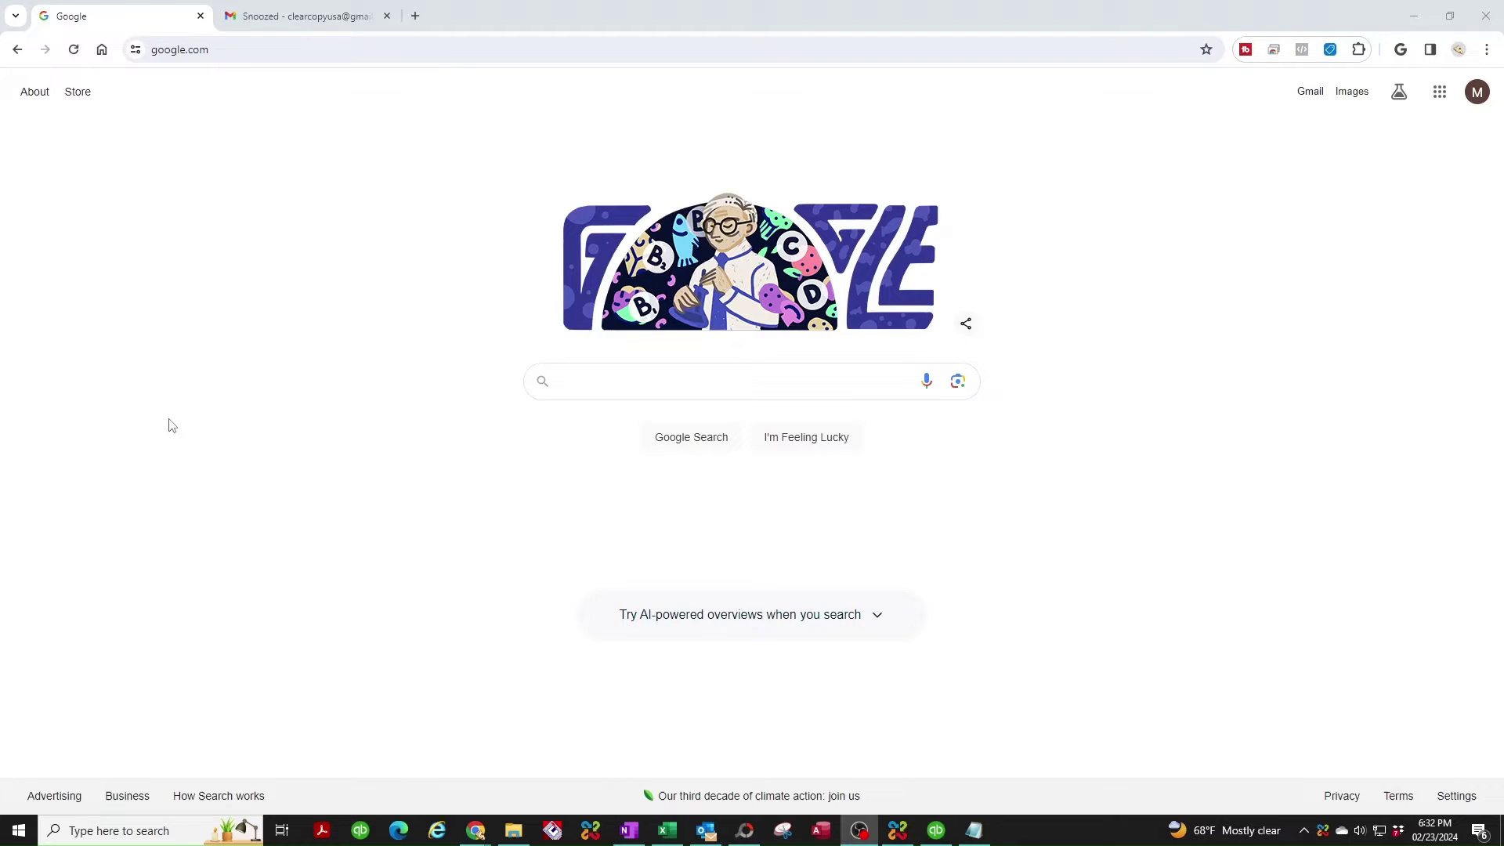
Browse to 192.168.0.123 and log in as Admin with the administrator password.
click(226, 46)
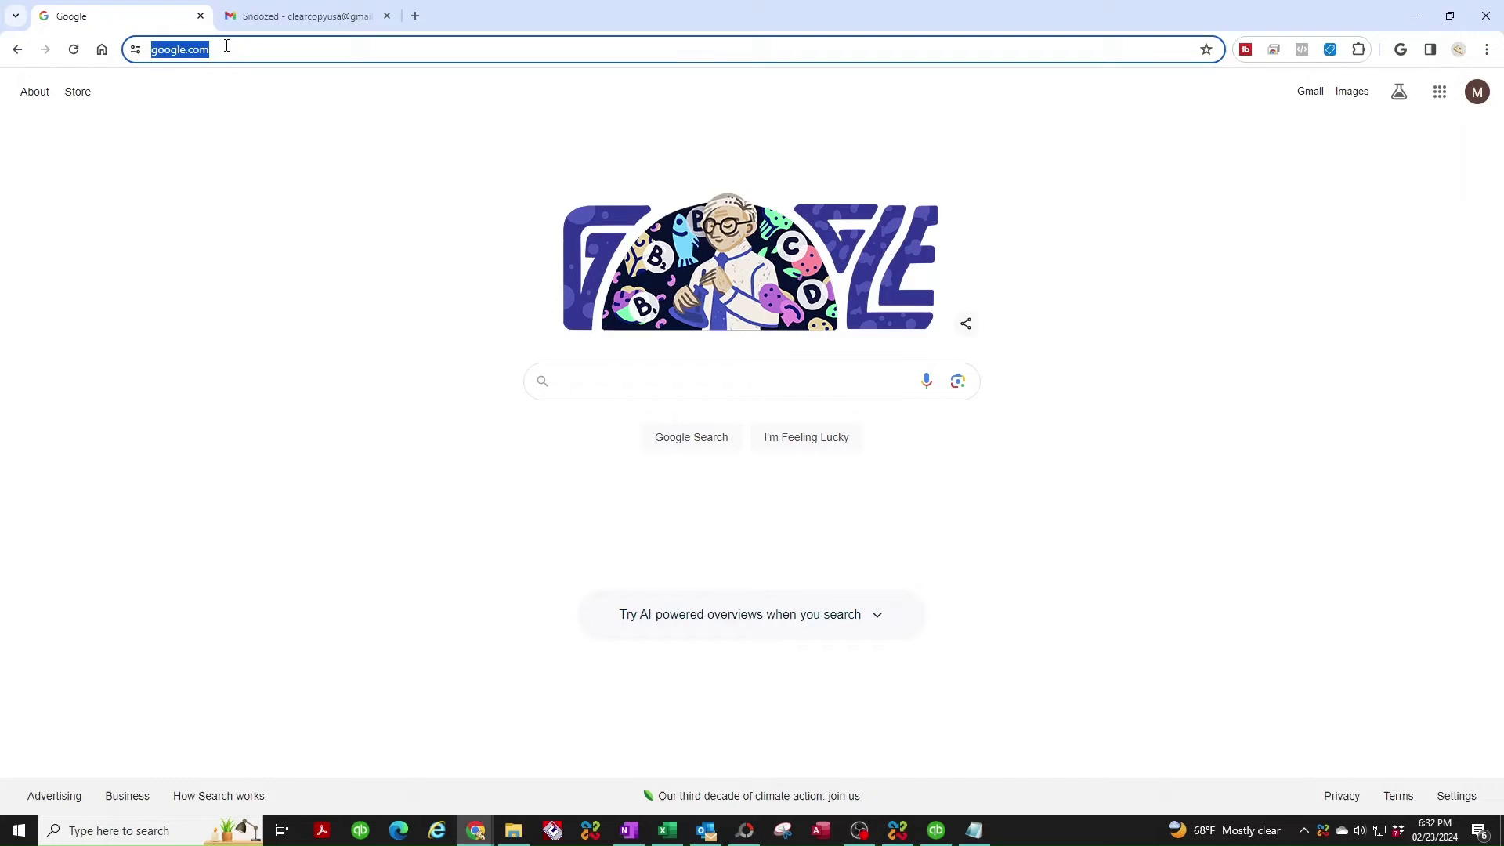
text(192.168.)
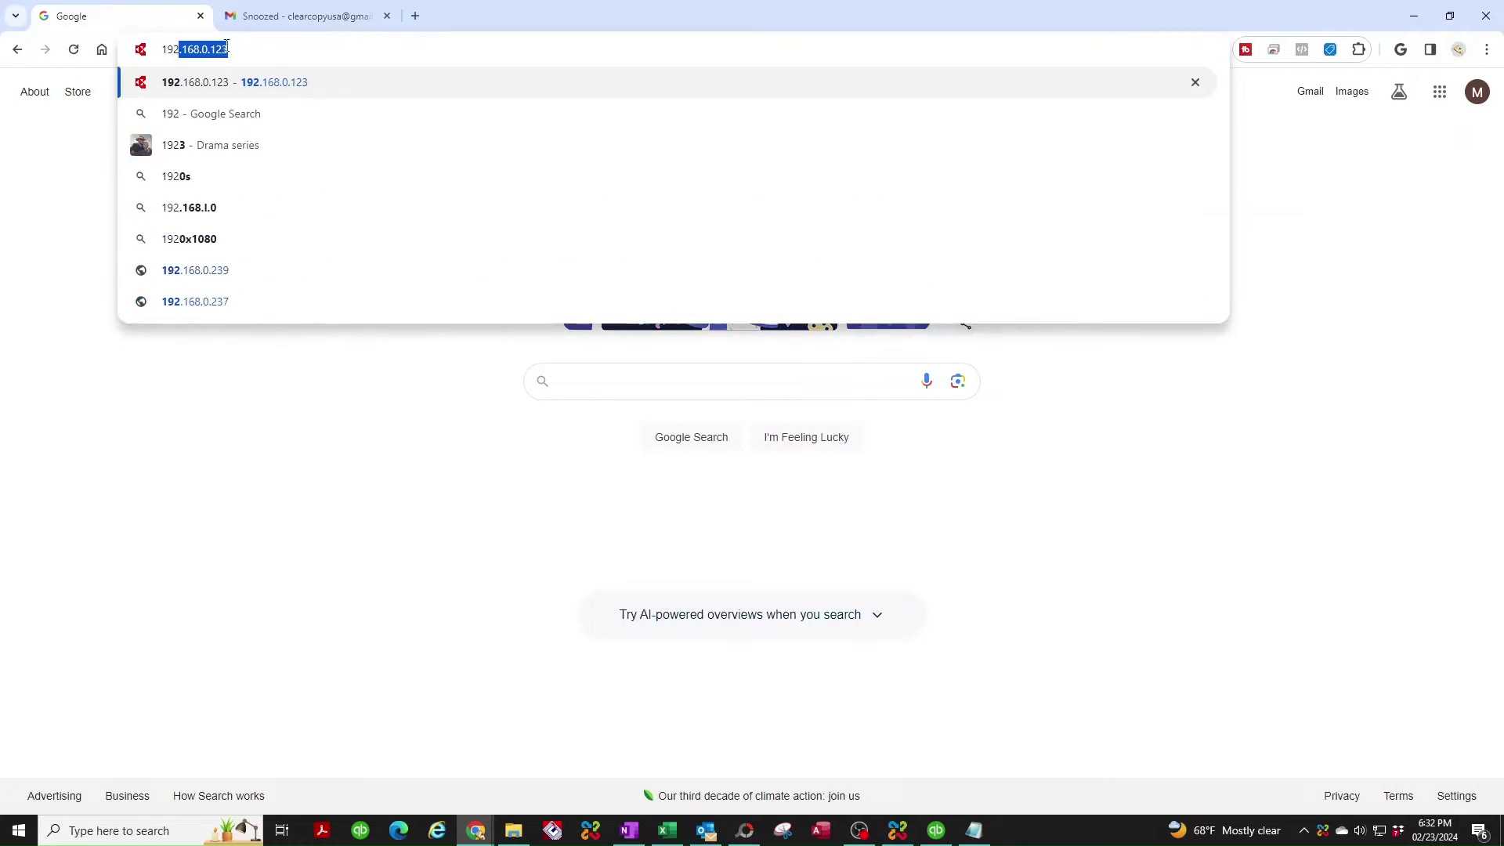
text(0.123)
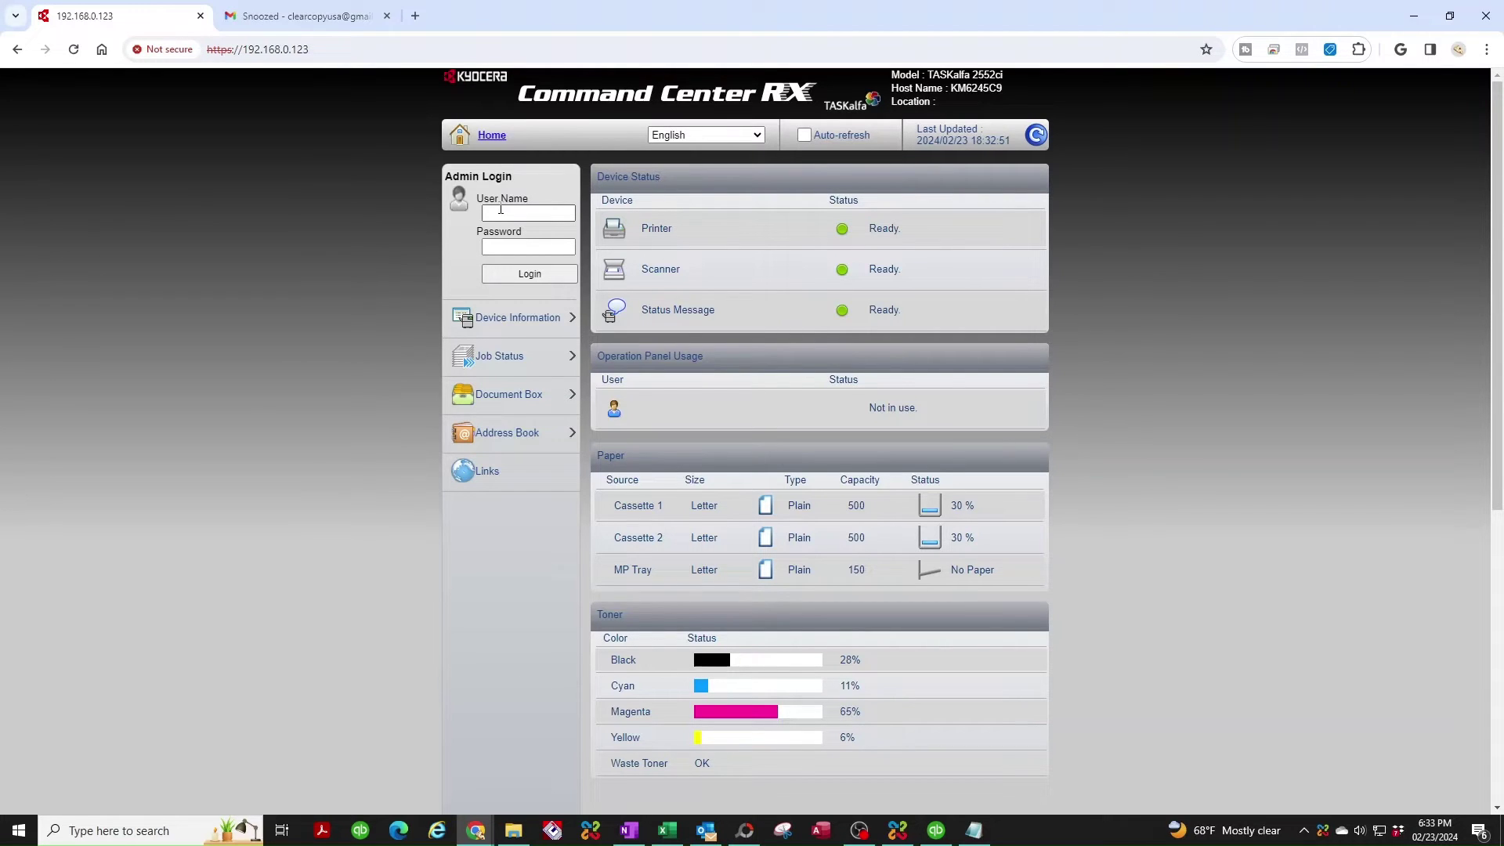
click(501, 210)
text(Admin)
key(Tab)
text(Admin)
click(530, 274)
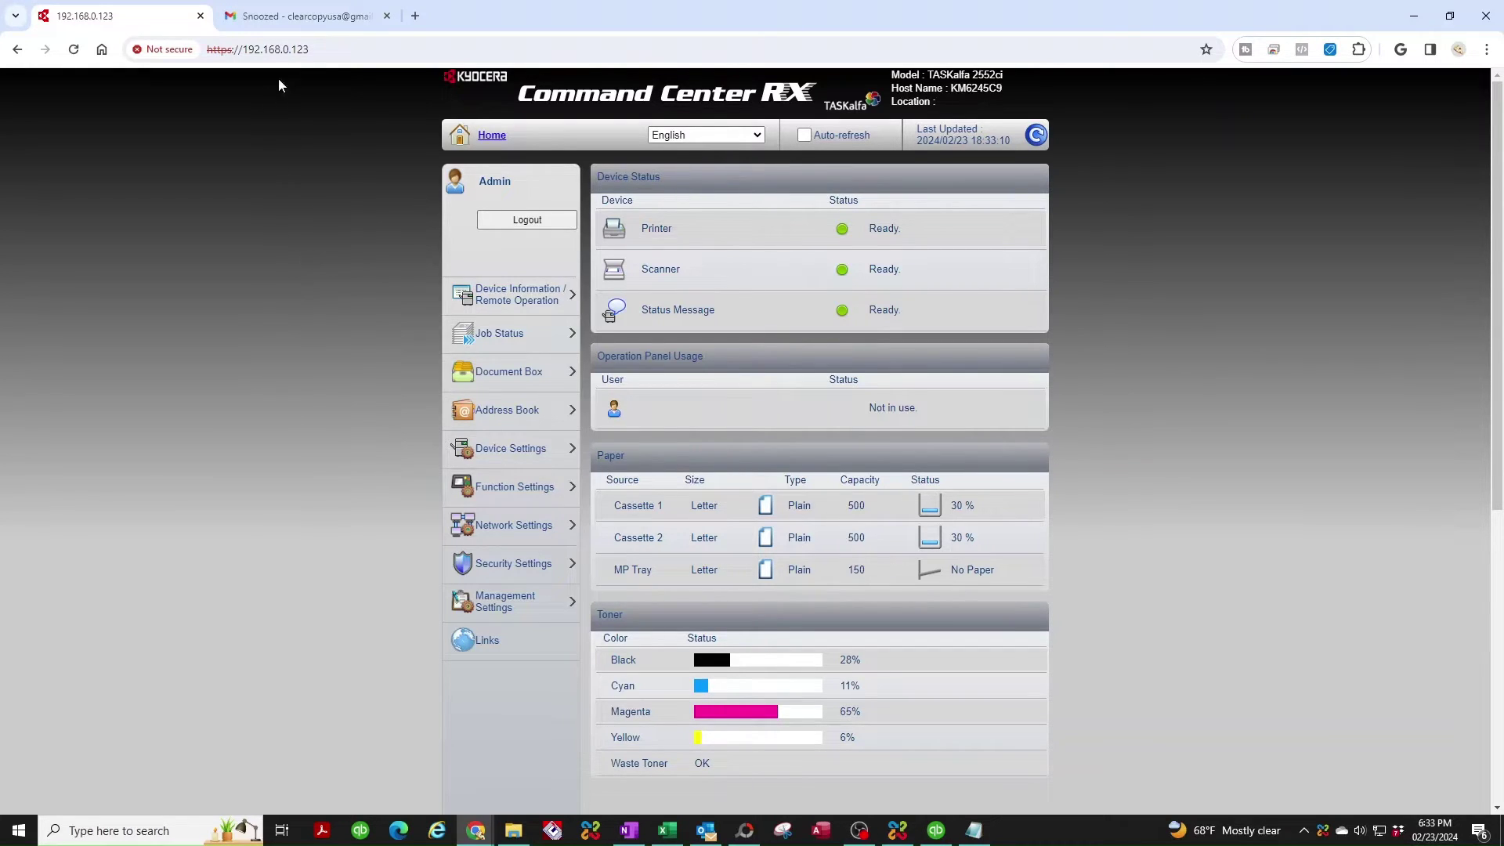
From the Gmail tab, open the Google Account's Security settings.
click(320, 18)
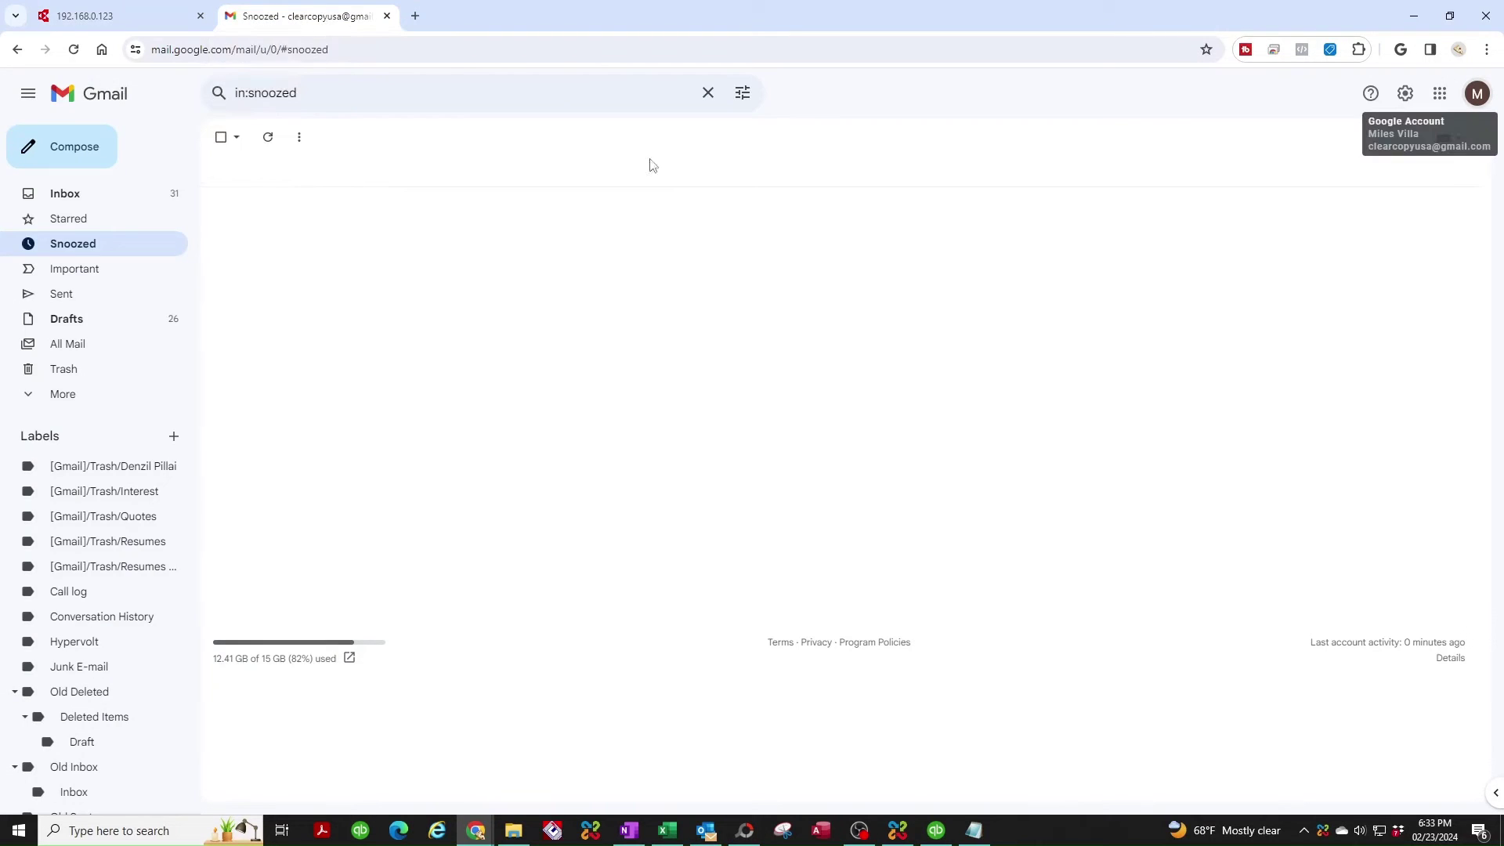
click(1477, 94)
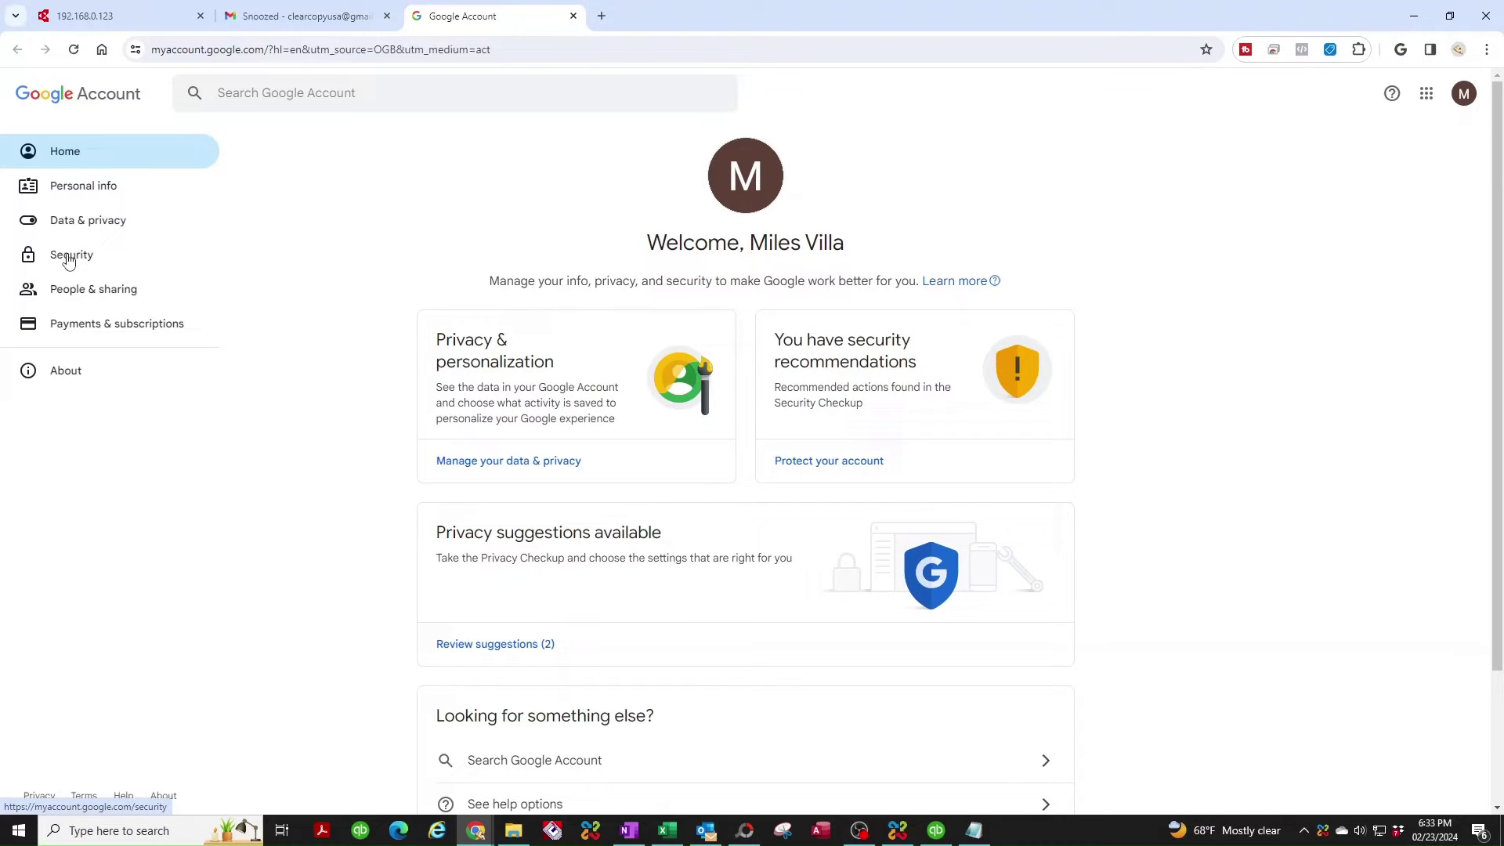
click(67, 256)
scroll(625, 423, down, 6)
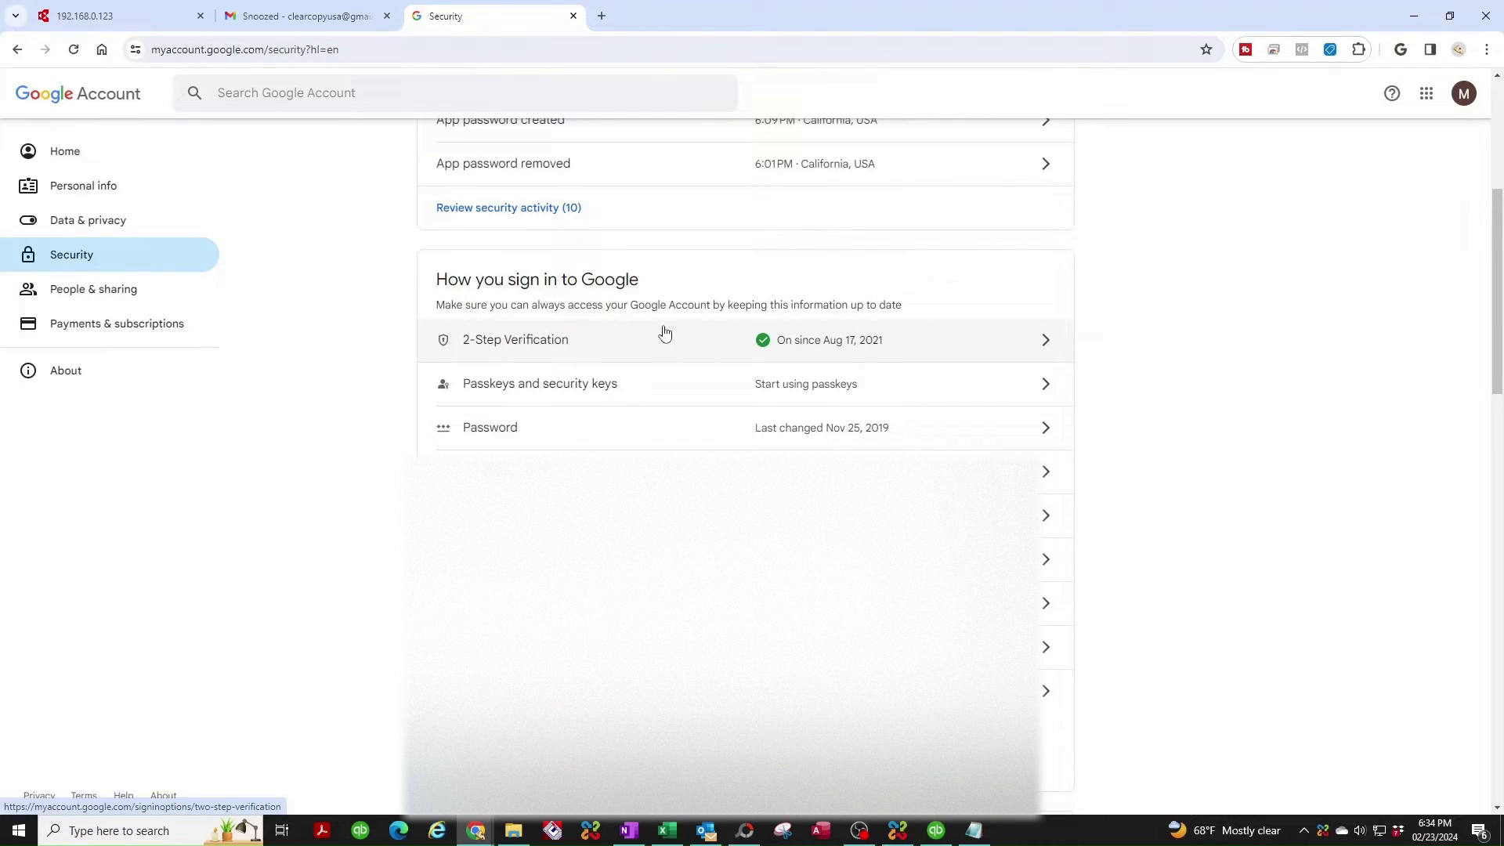
Open 2-Step Verification, re-enter the account password, and scroll to App passwords.
click(623, 346)
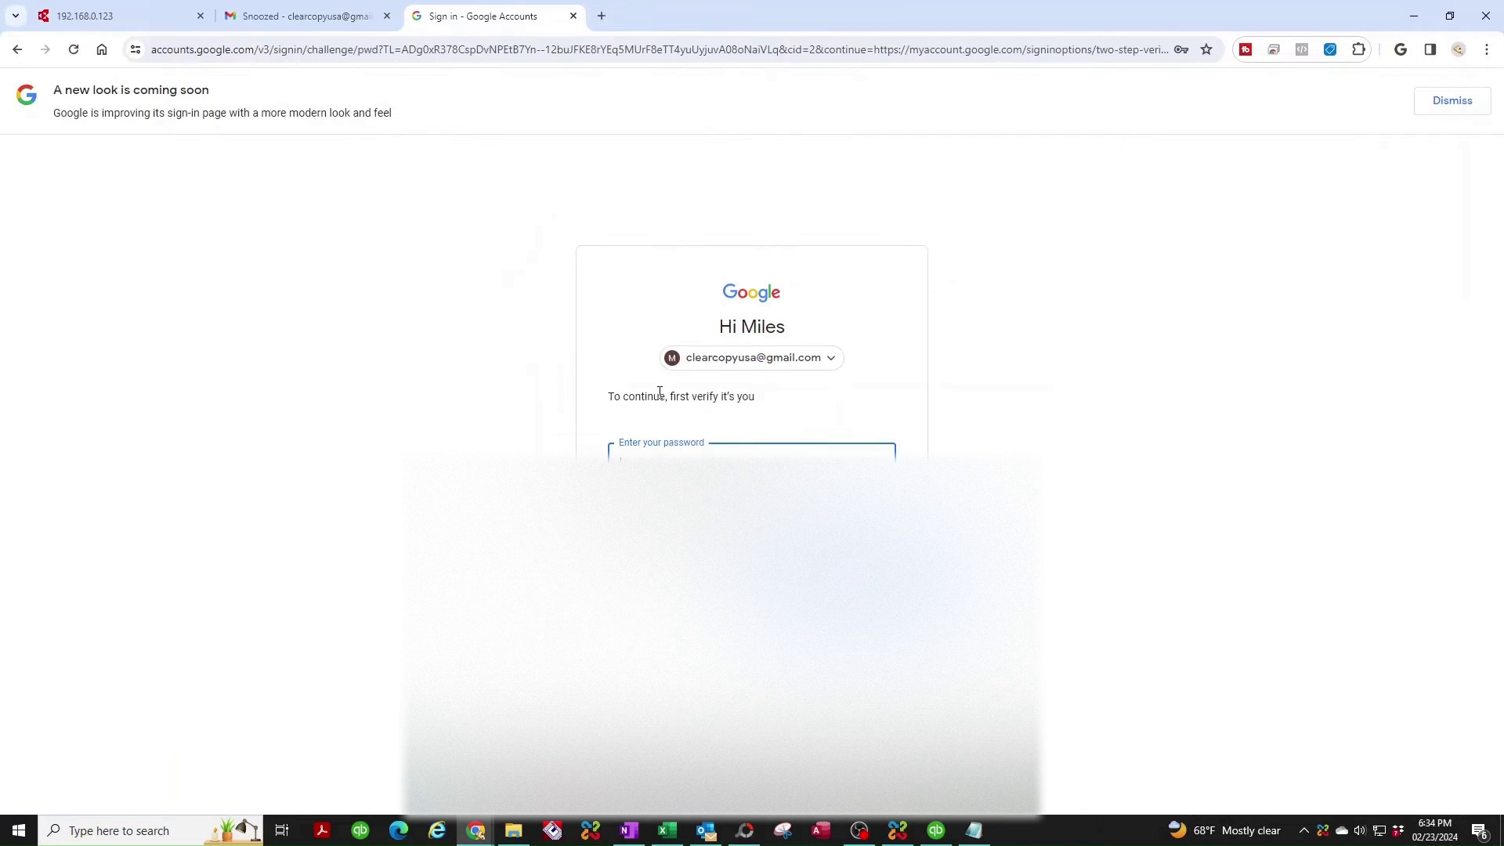
click(665, 463)
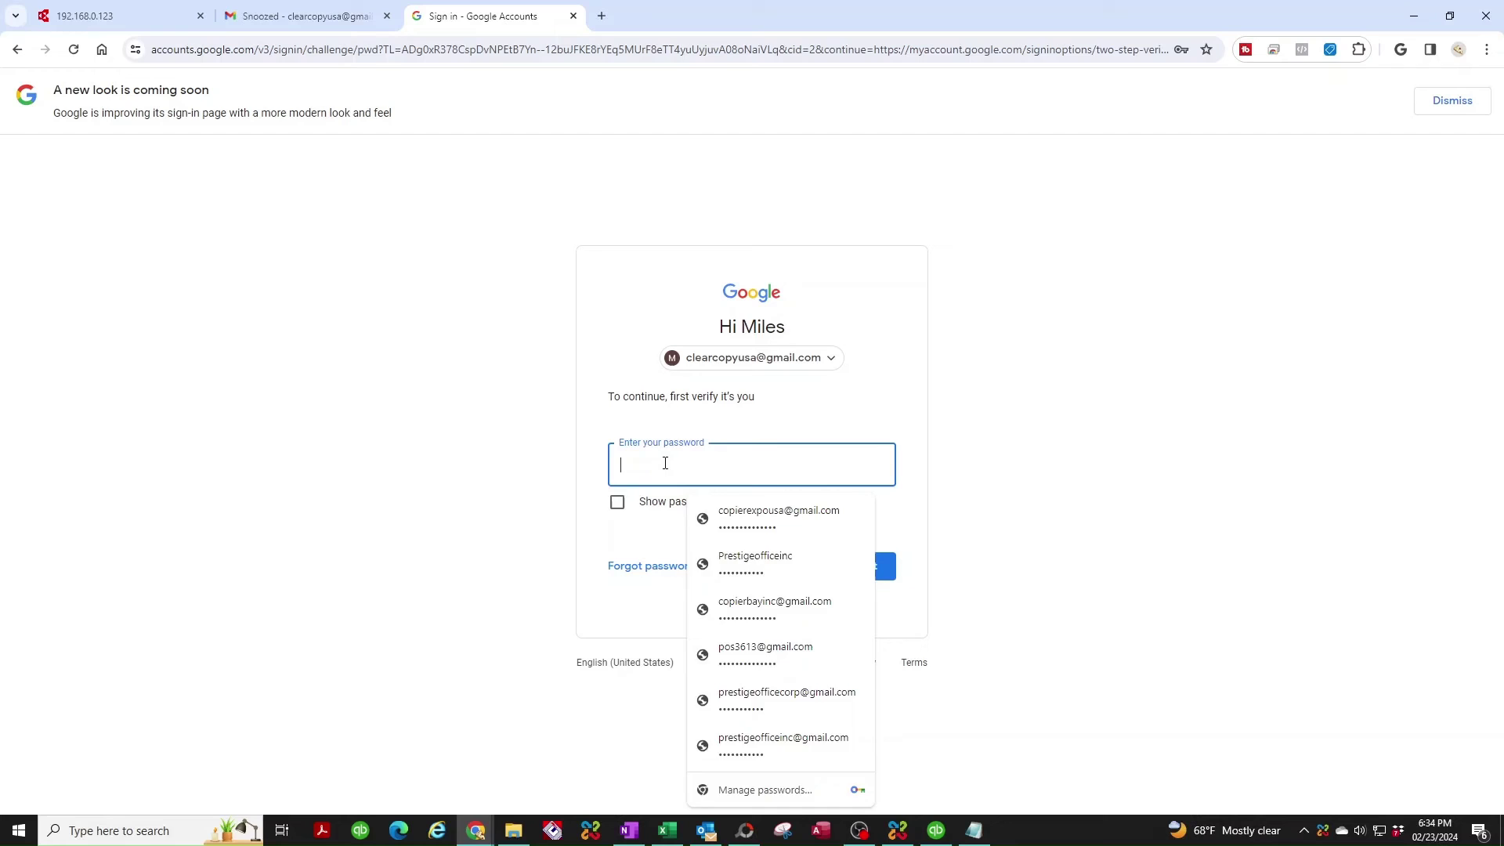
text(•••••)
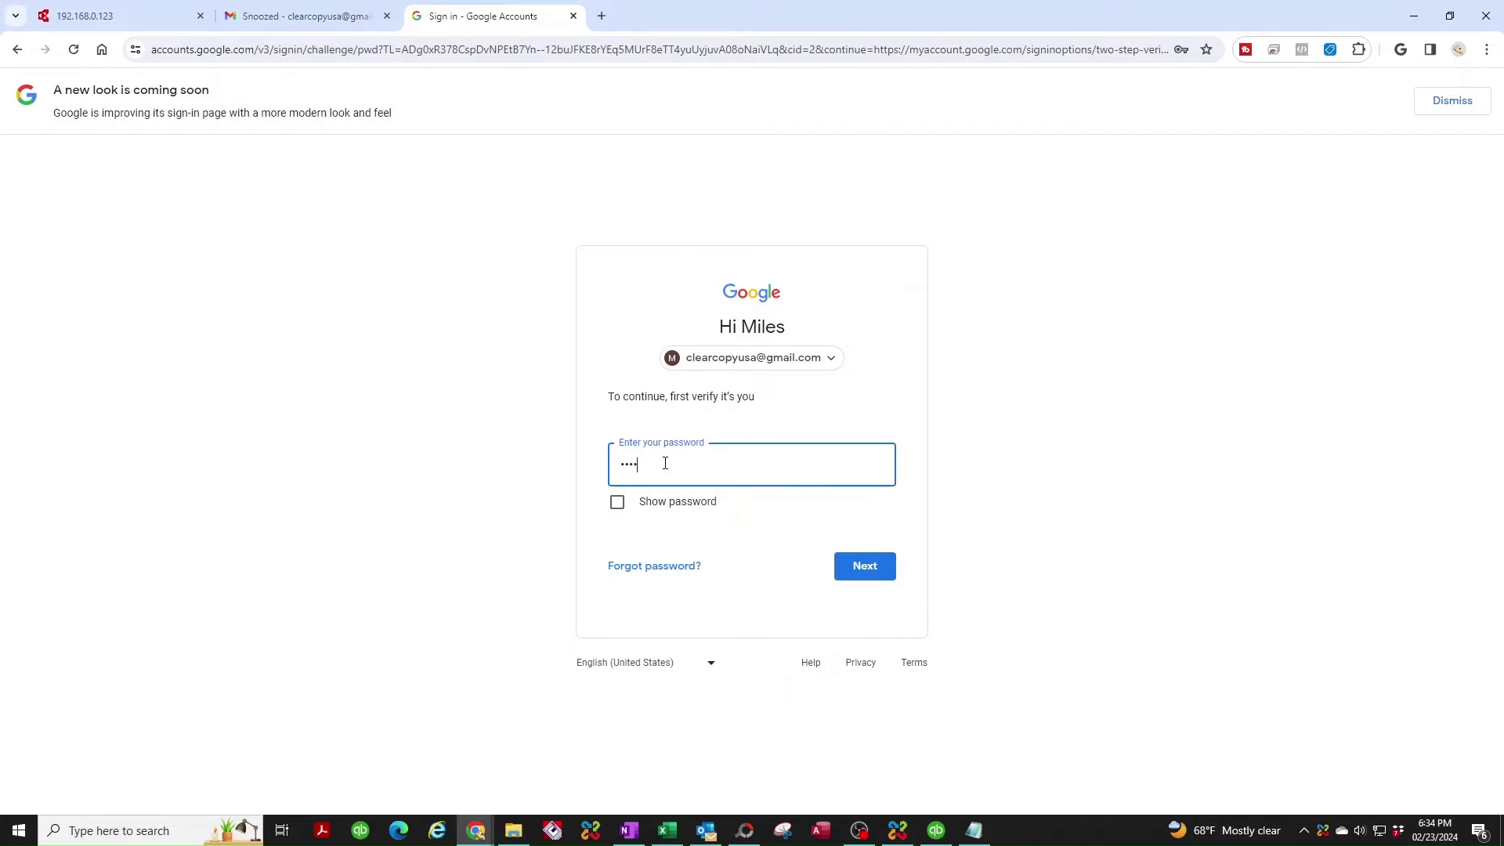
text(•••••••)
key(Return)
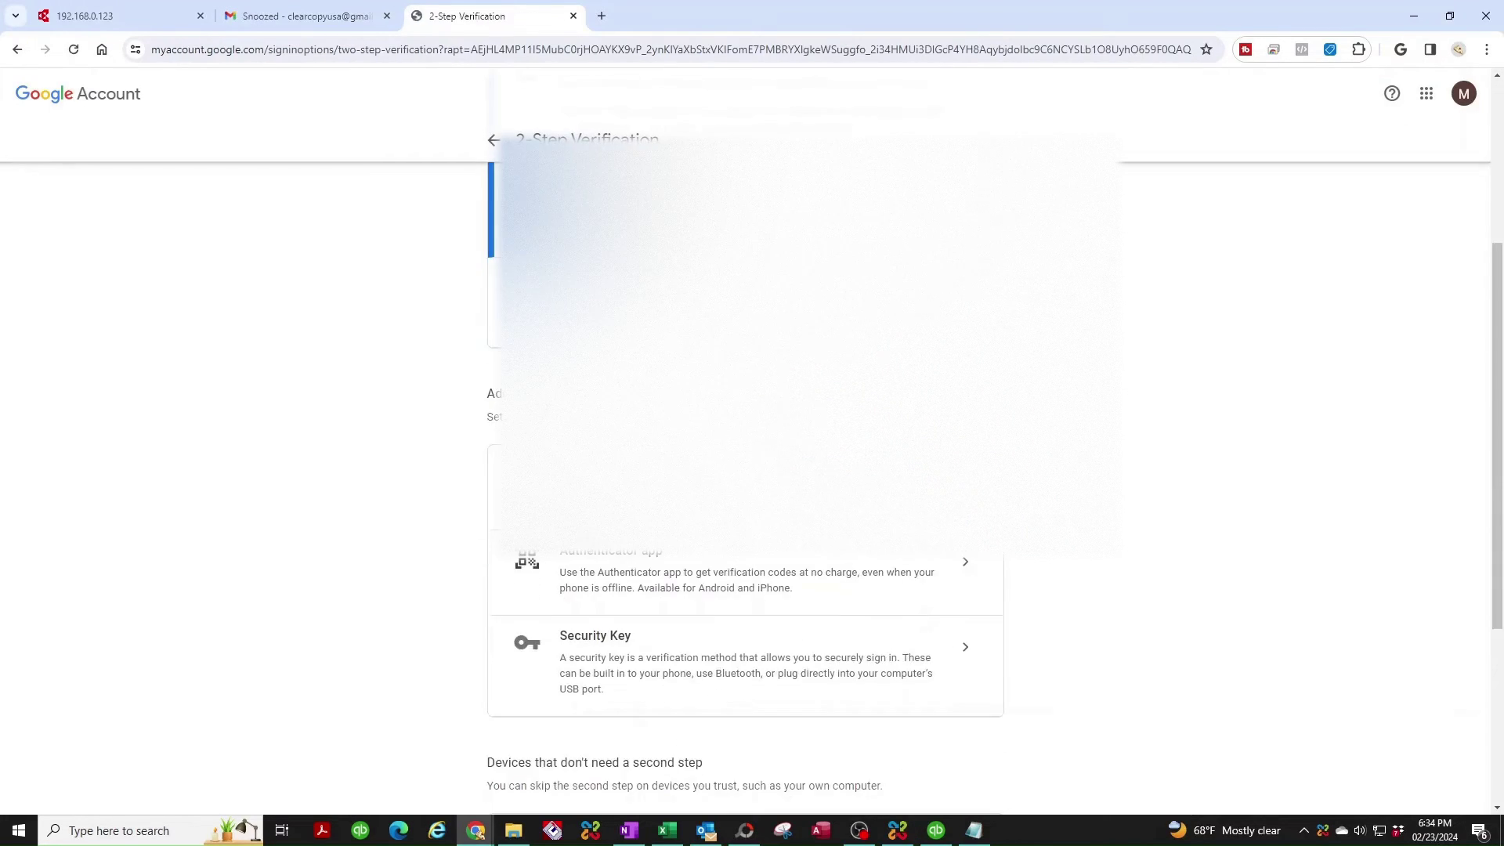
scroll(745, 470, down, 4)
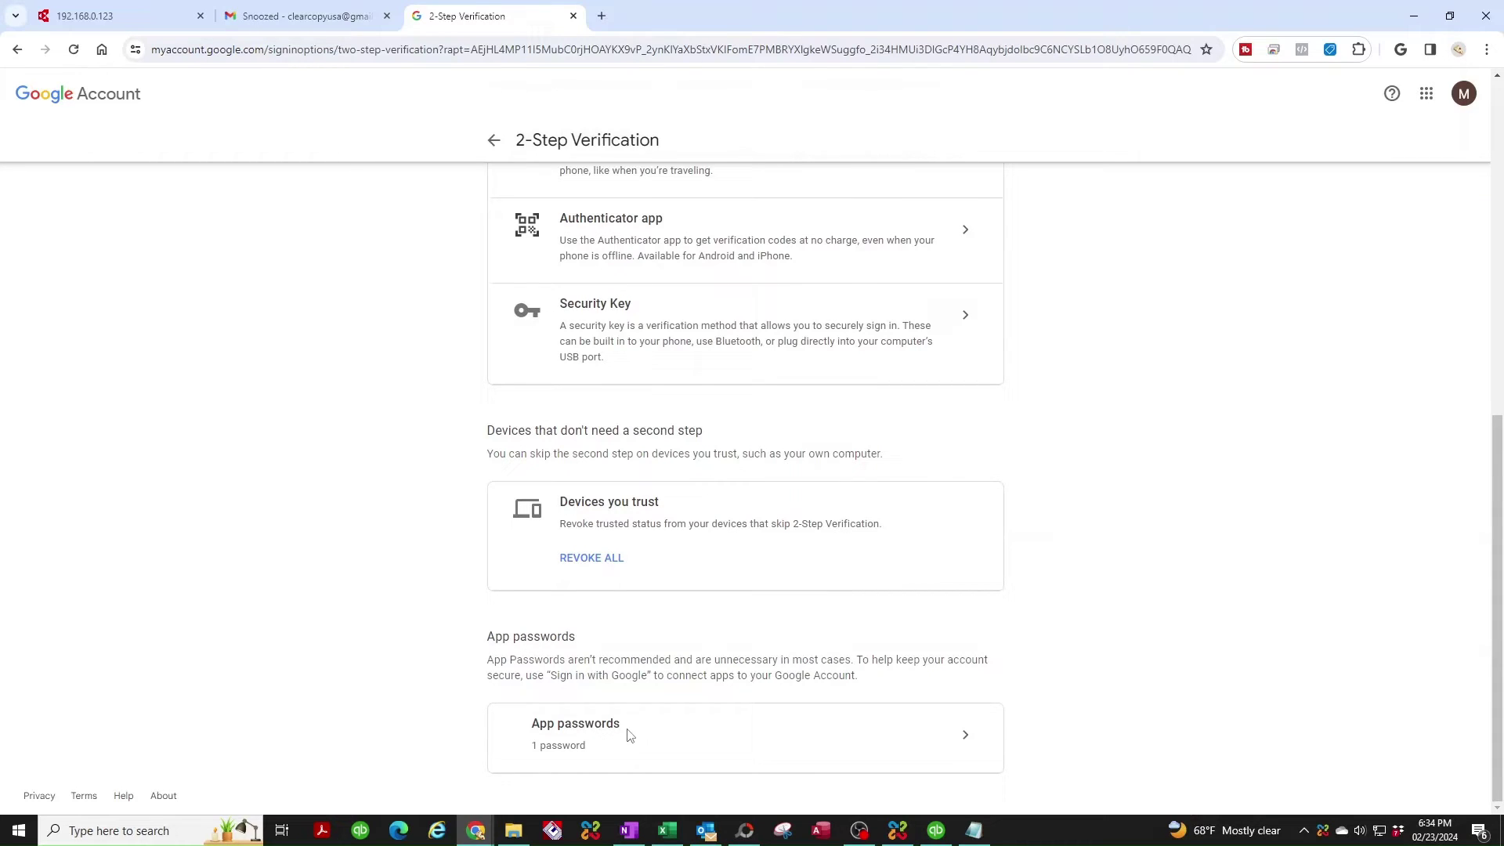
Create a new app password named 'kyocera copier'.
click(968, 740)
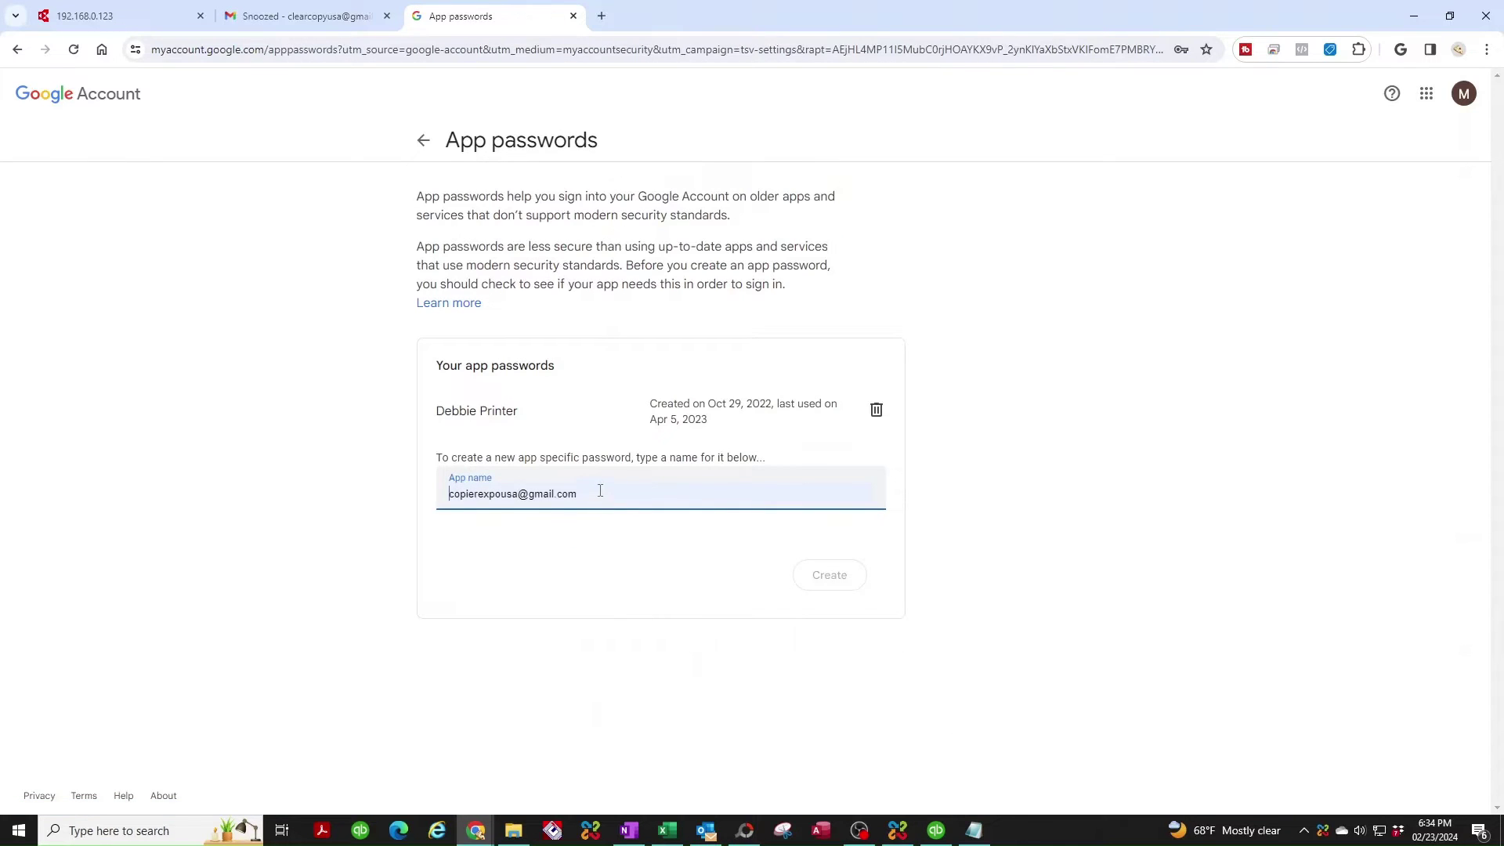
click(633, 492)
drag(634, 492, 228, 489)
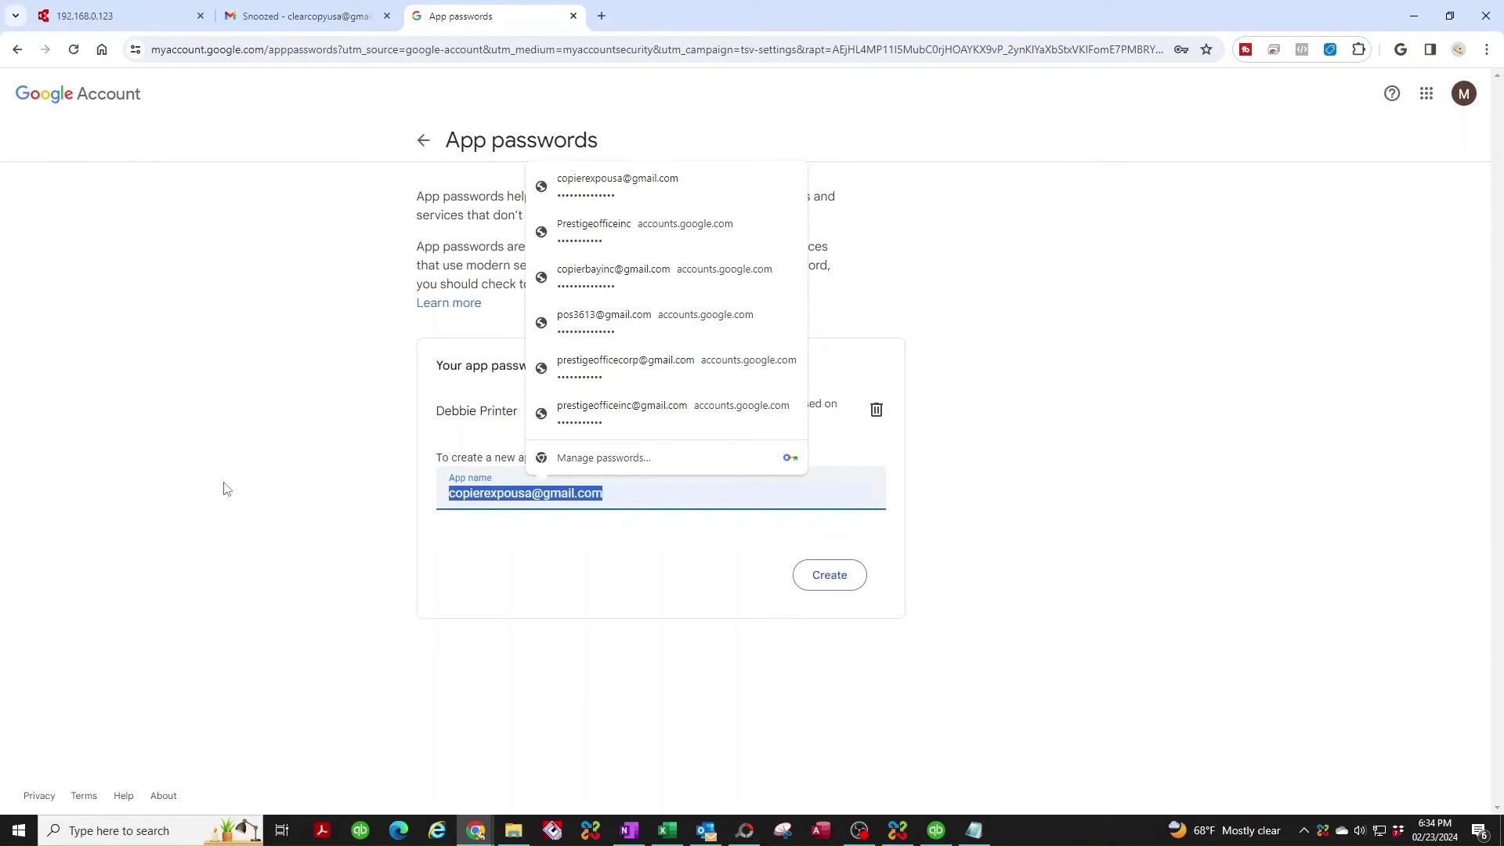
text(kyocera c)
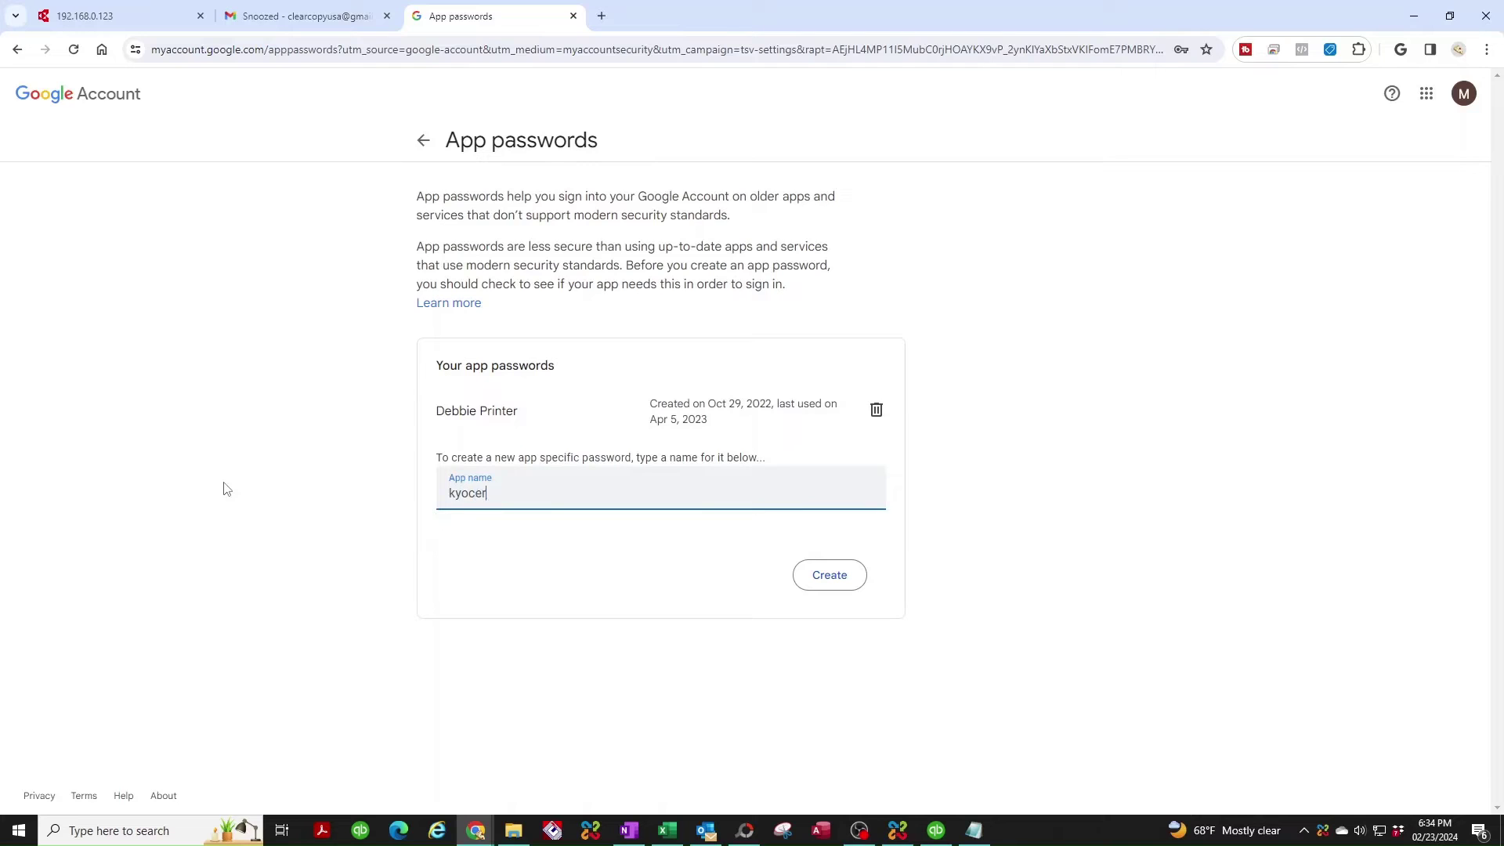
text(opier)
click(834, 584)
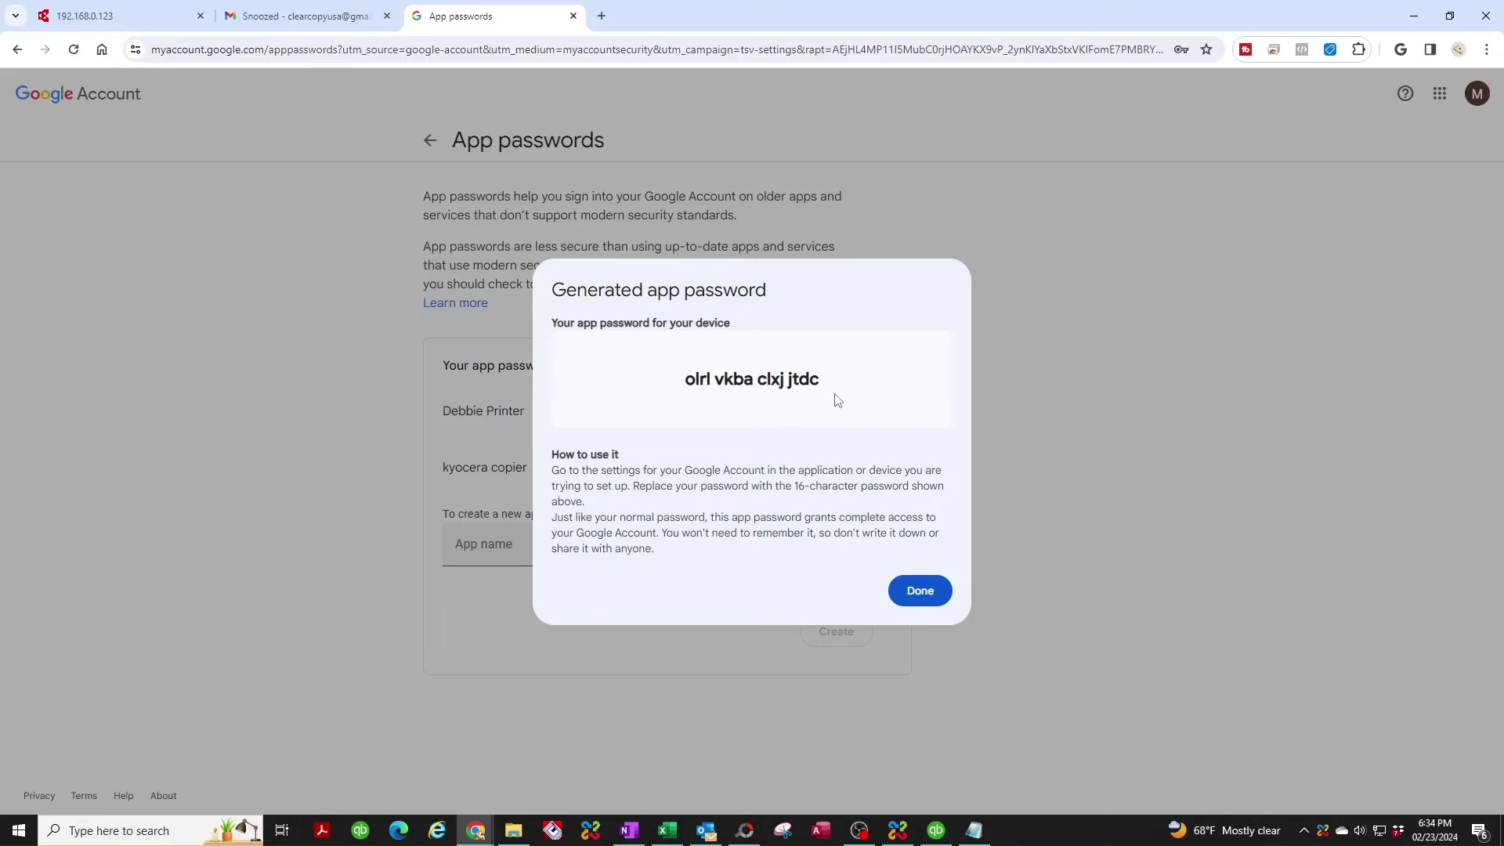
Copy the generated app password into a Notepad note and minimize Notepad.
drag(832, 381, 579, 366)
key(ctrl+c)
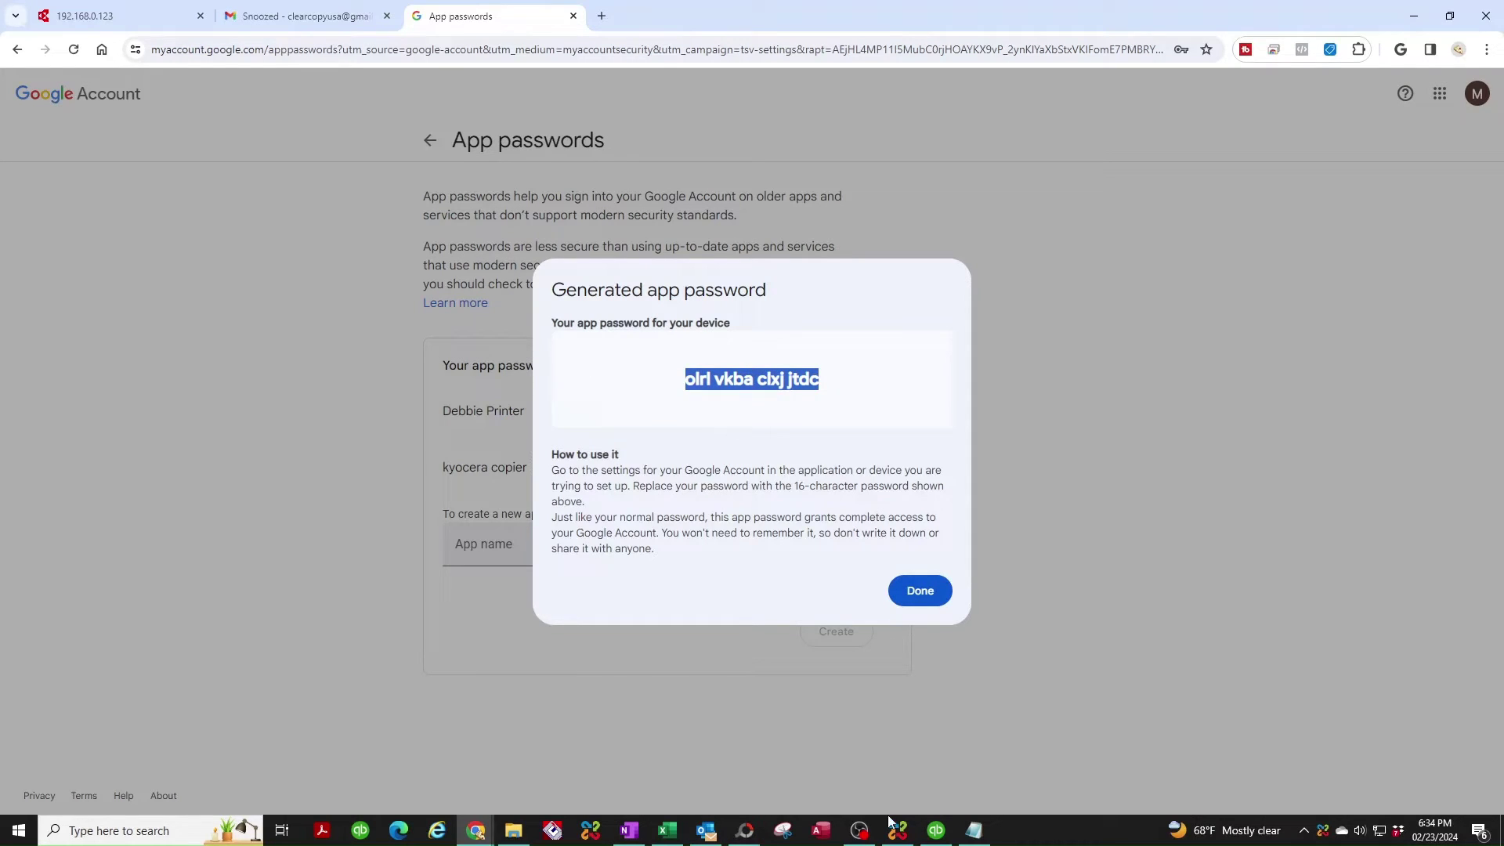
click(987, 835)
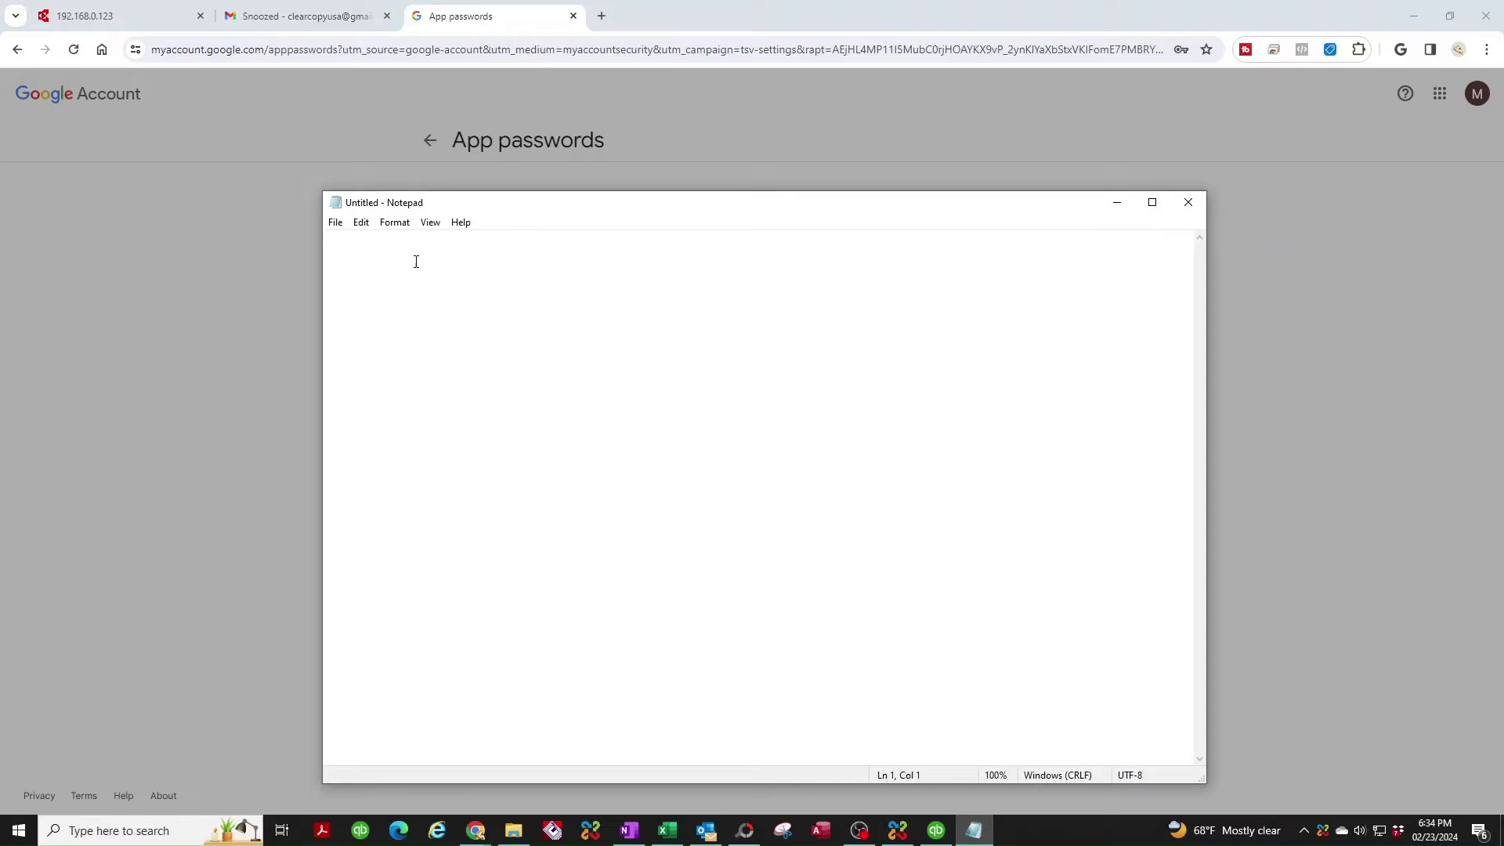
key(ctrl+v)
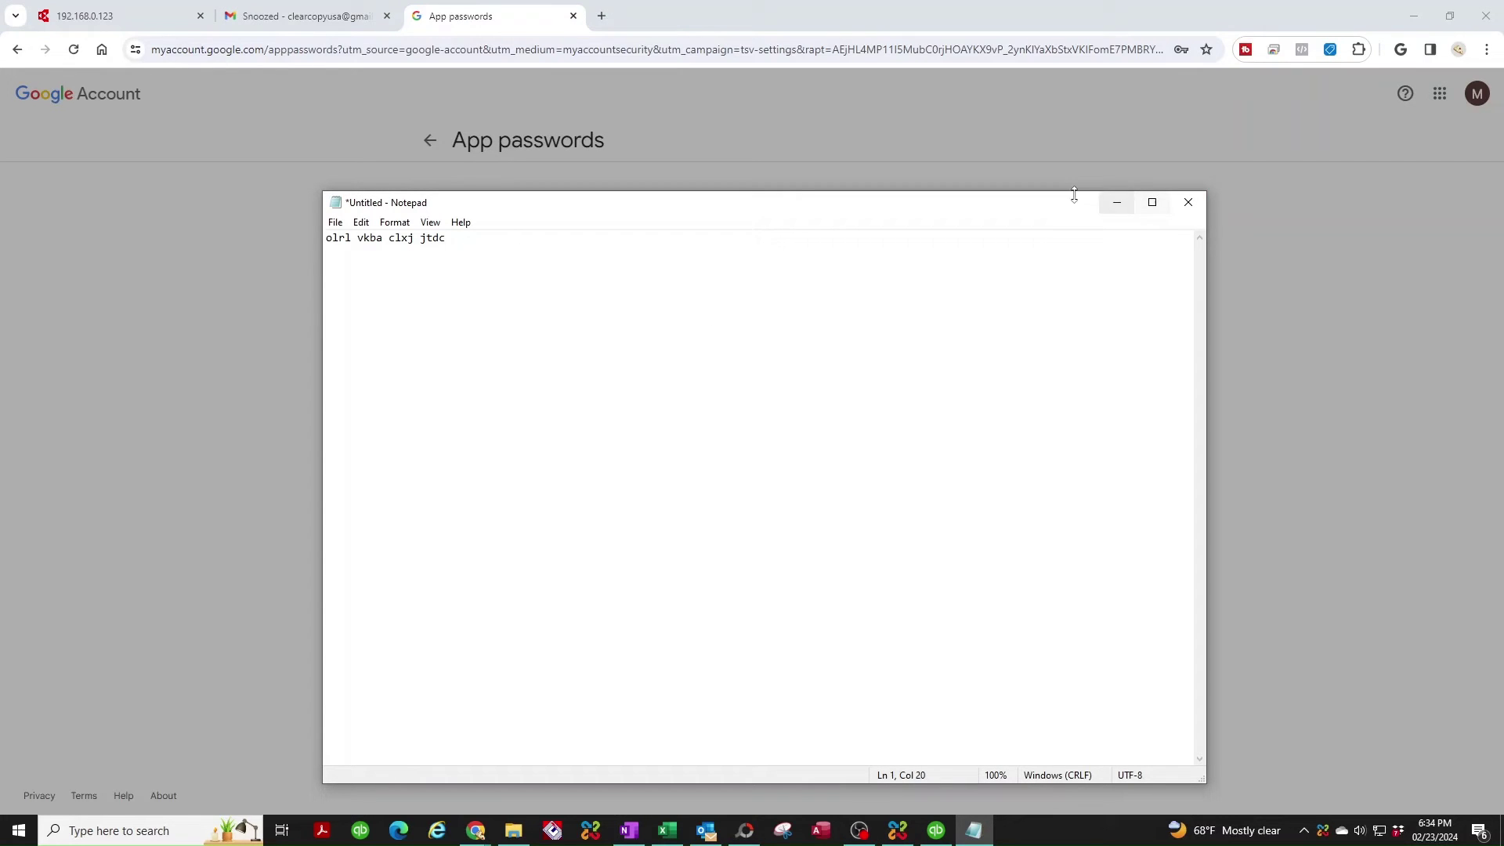
click(1108, 201)
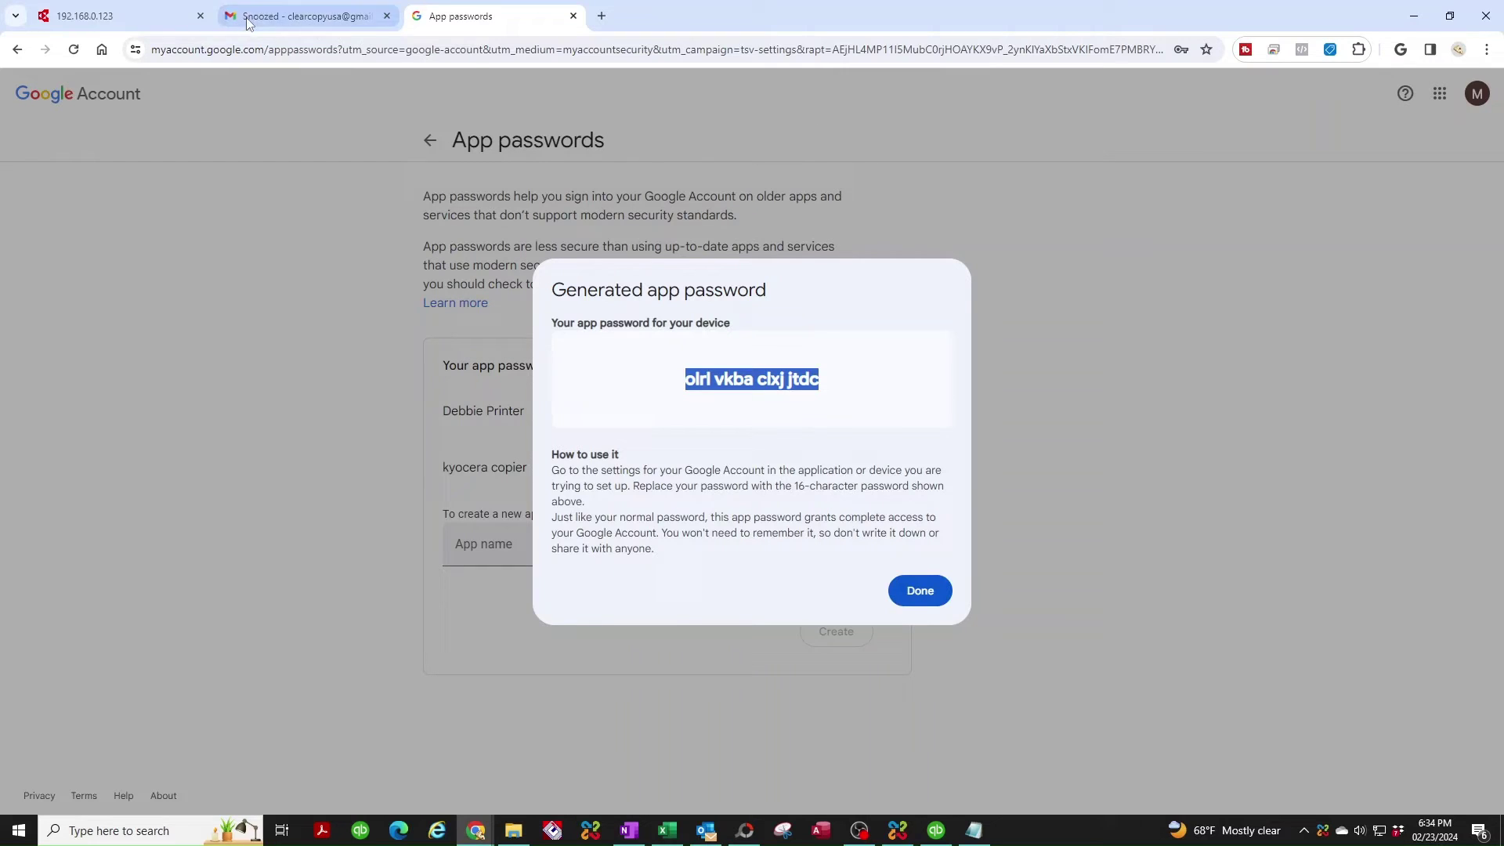
Open the printer's TCP/IP settings under Network Settings.
click(123, 20)
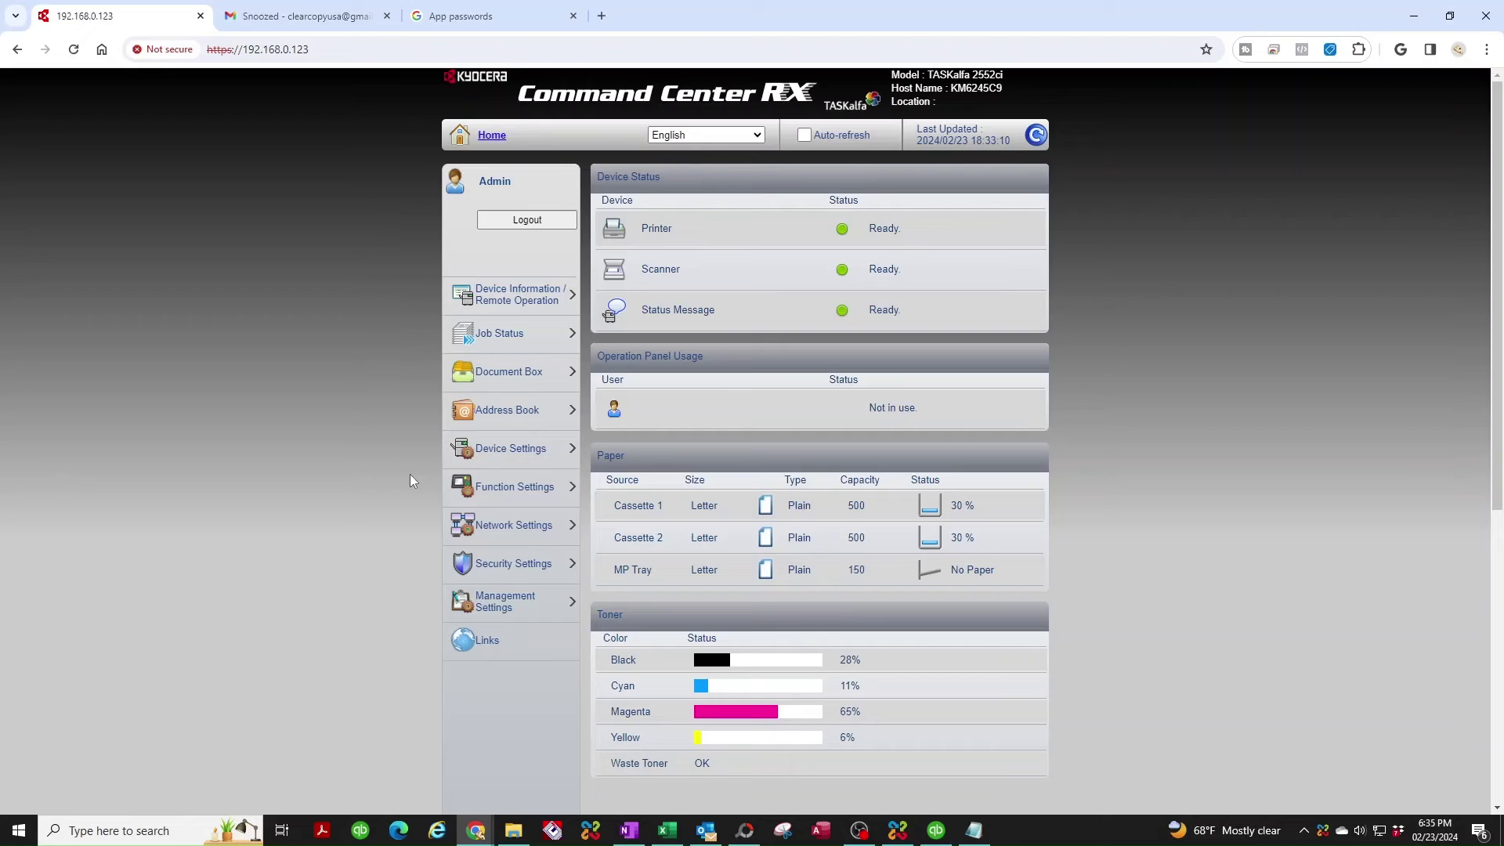
click(520, 528)
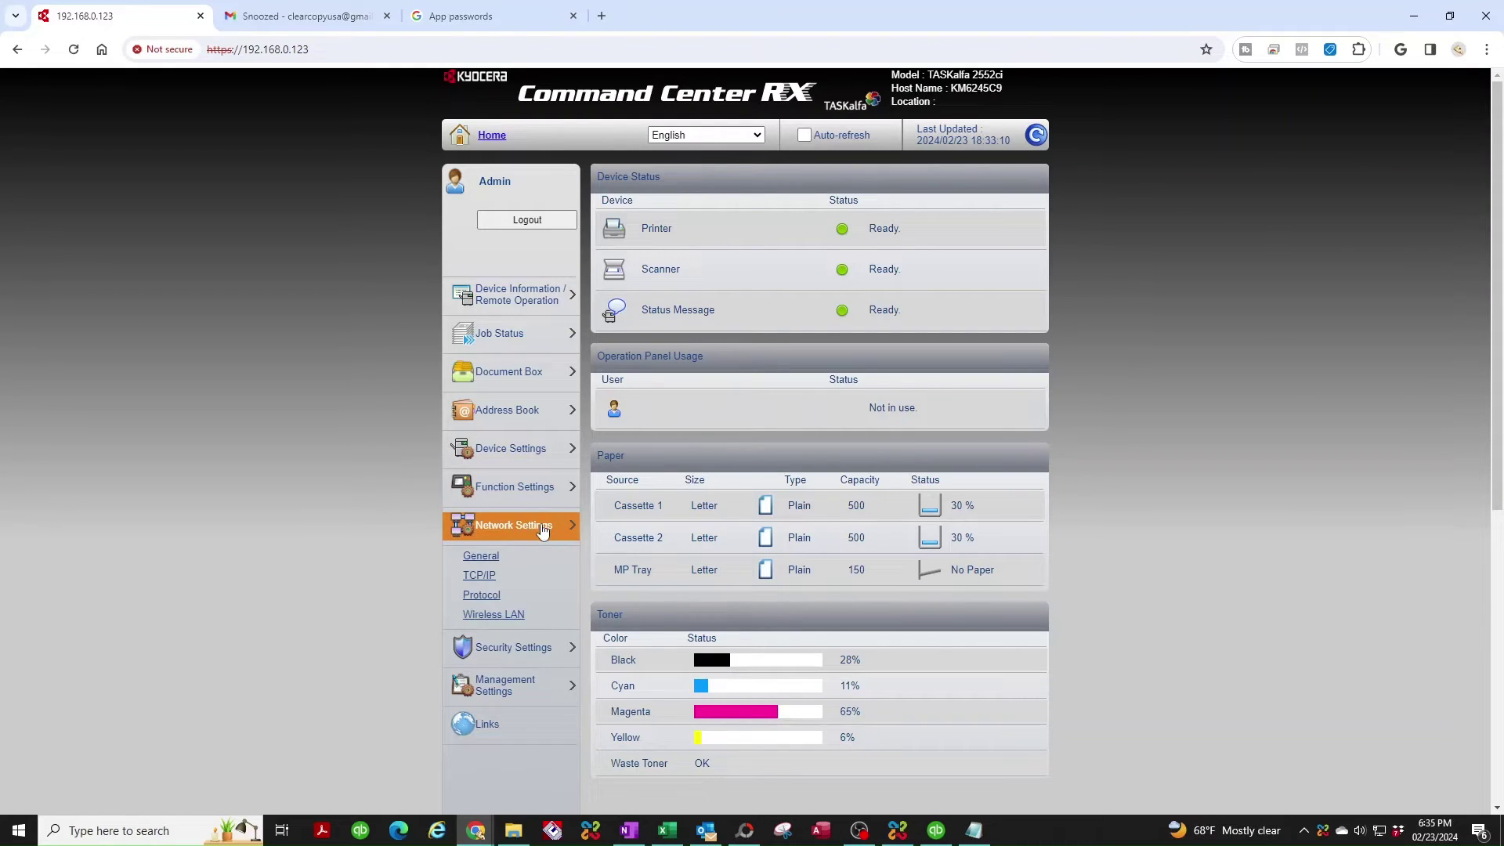
click(490, 580)
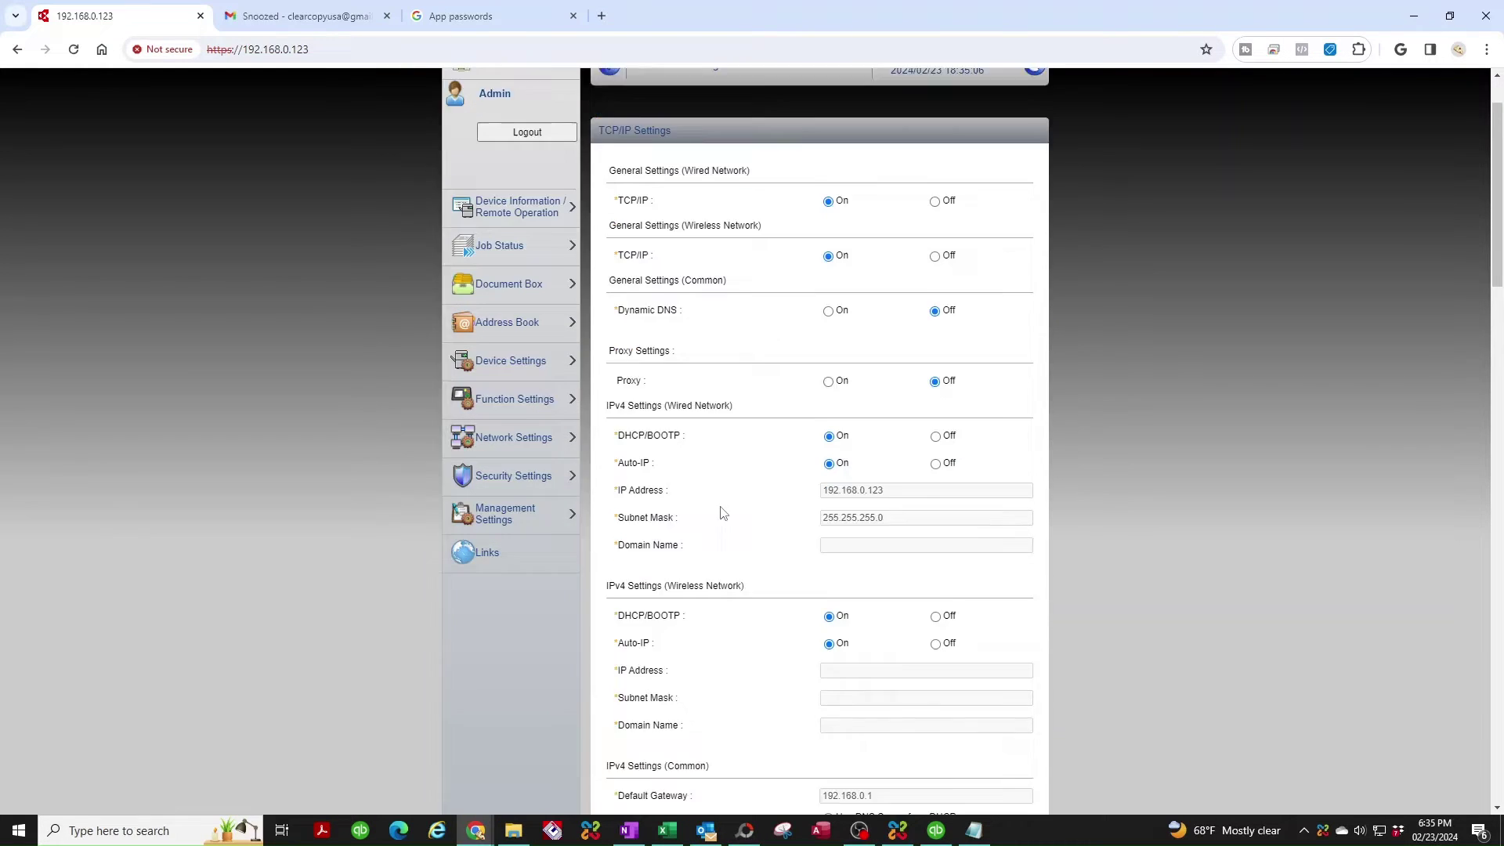
scroll(723, 513, down, 5)
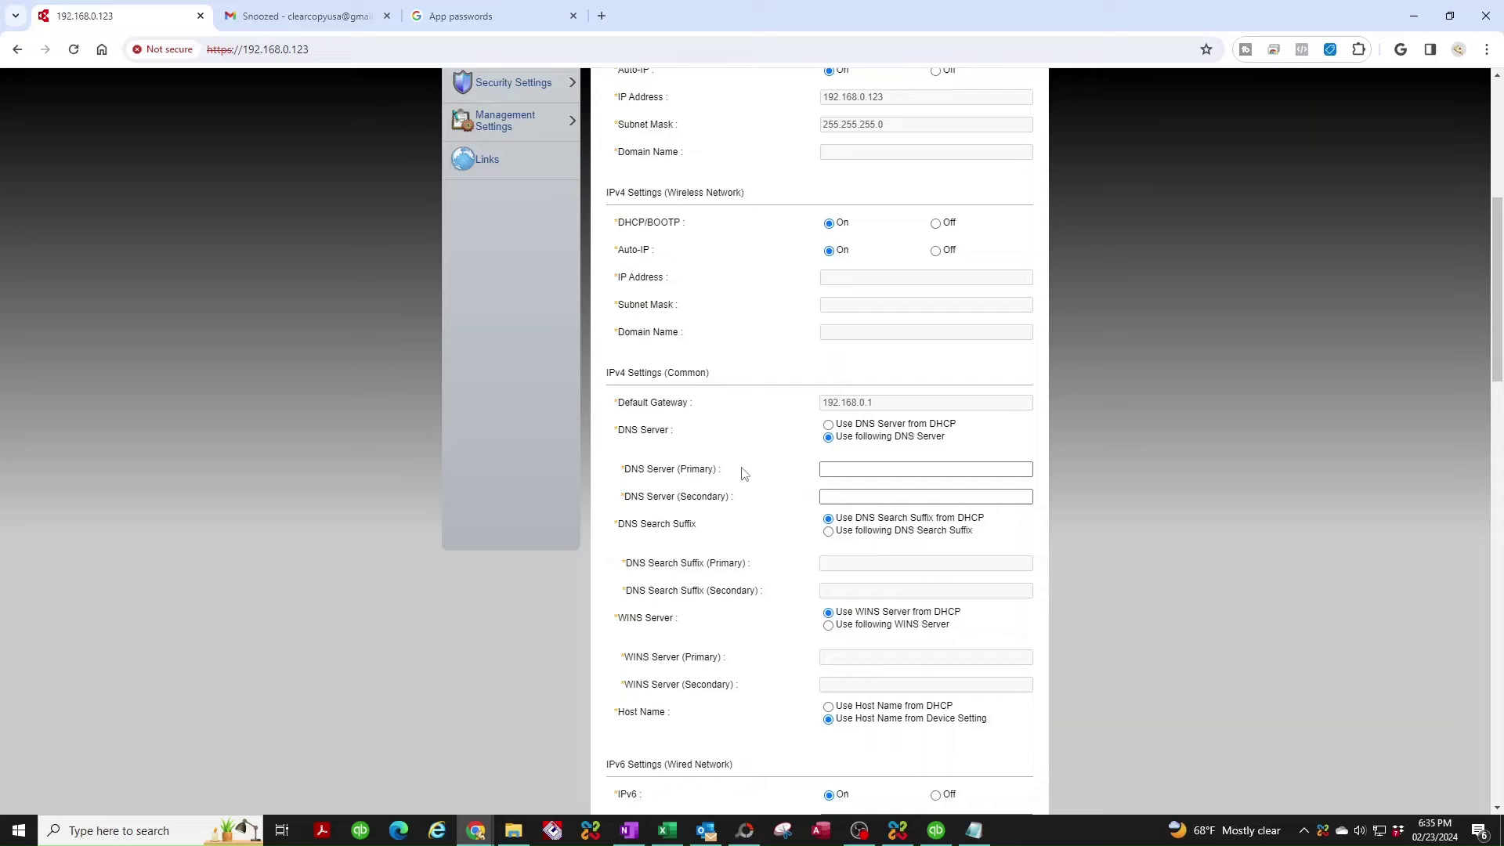
Set DNS servers 8.8.8.8 and 8.8.4.4, then submit and confirm applying the settings.
click(842, 471)
text(8.8.8)
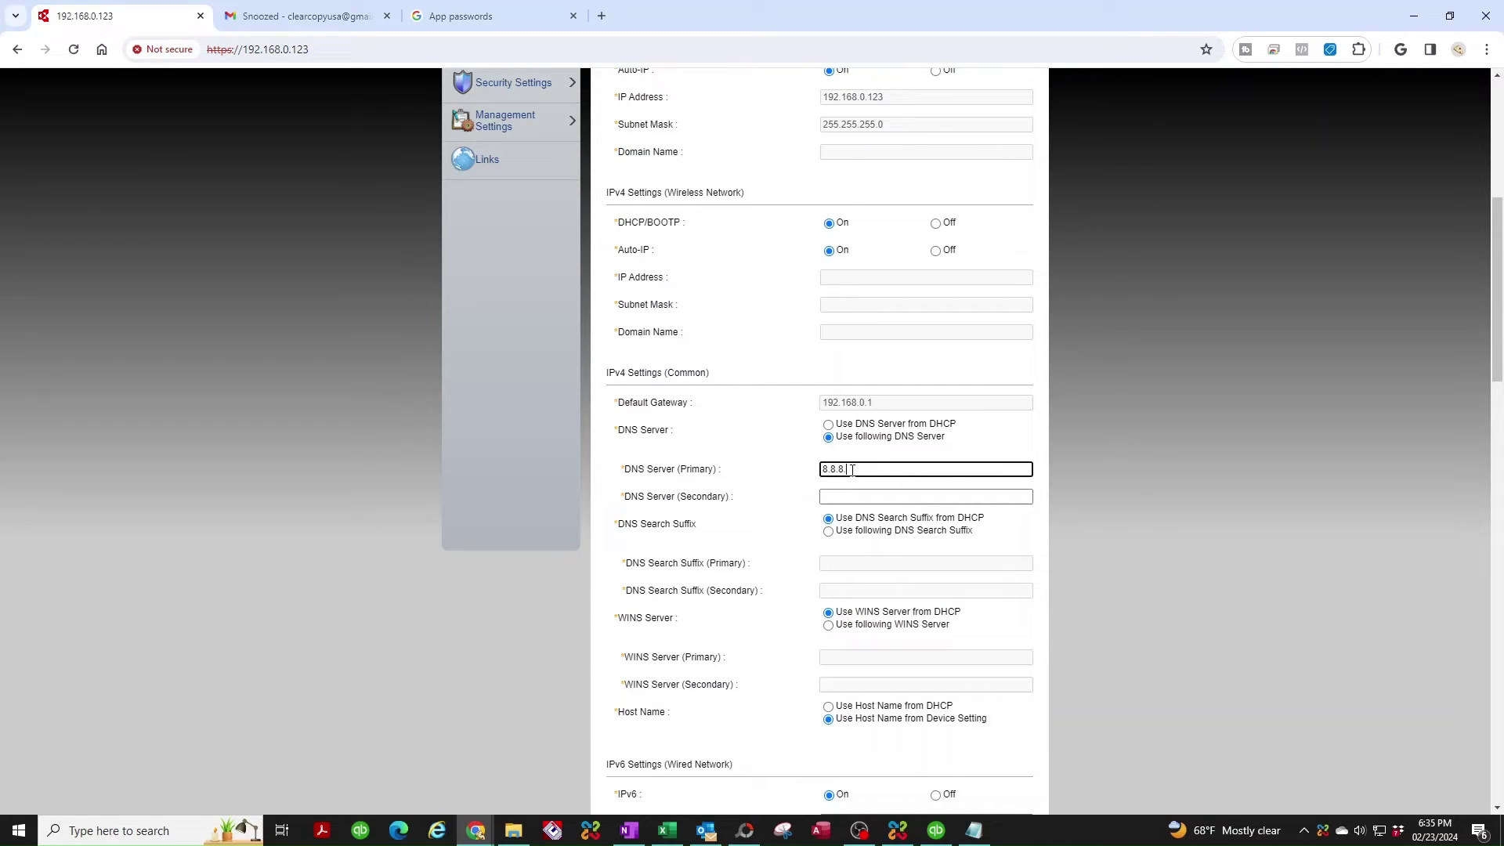
text(.8)
click(849, 493)
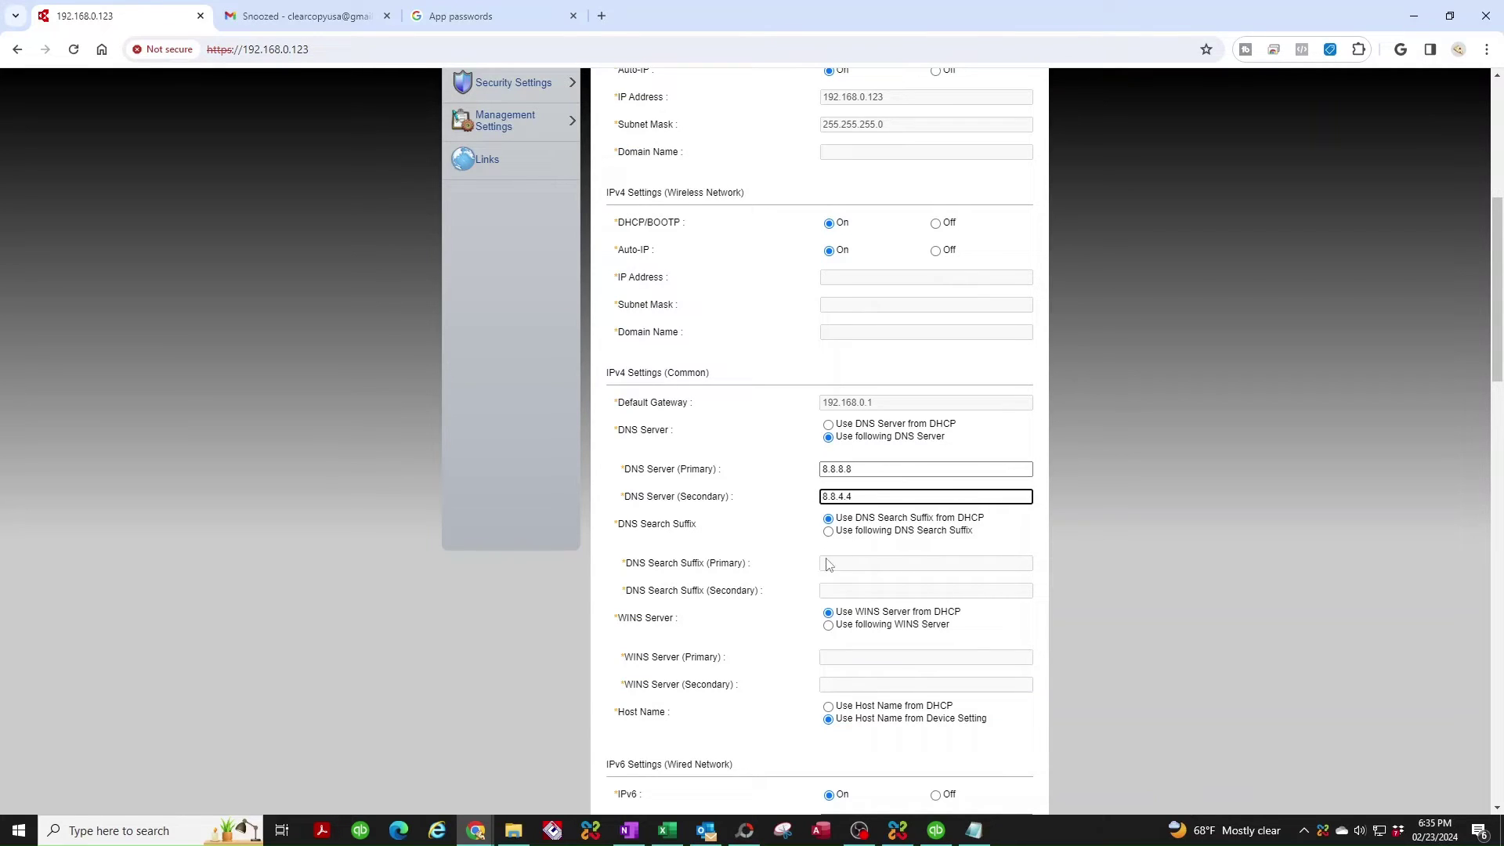
scroll(831, 502, down, 4)
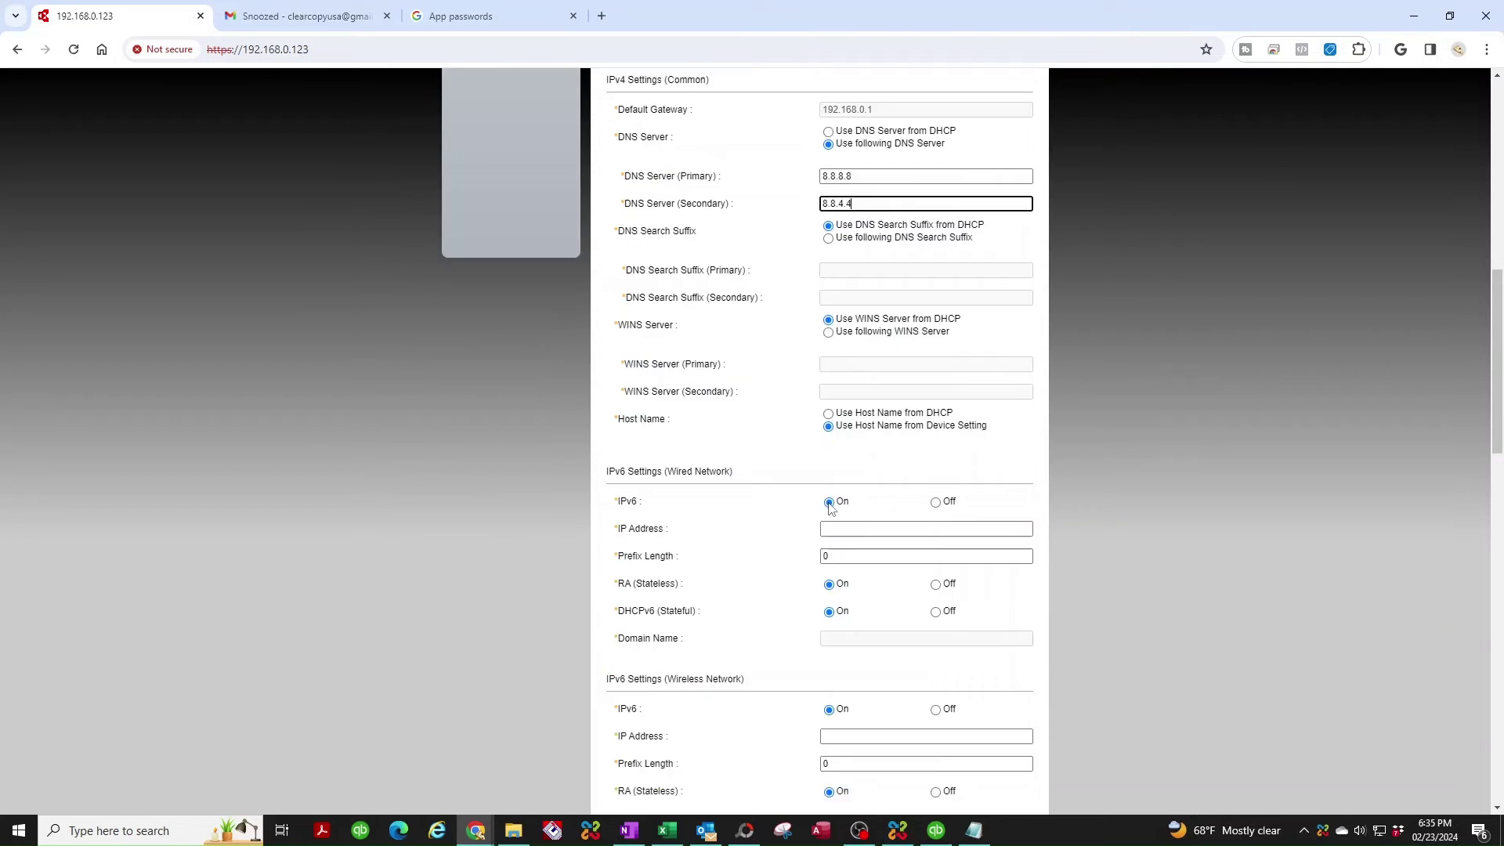
scroll(768, 462, down, 7)
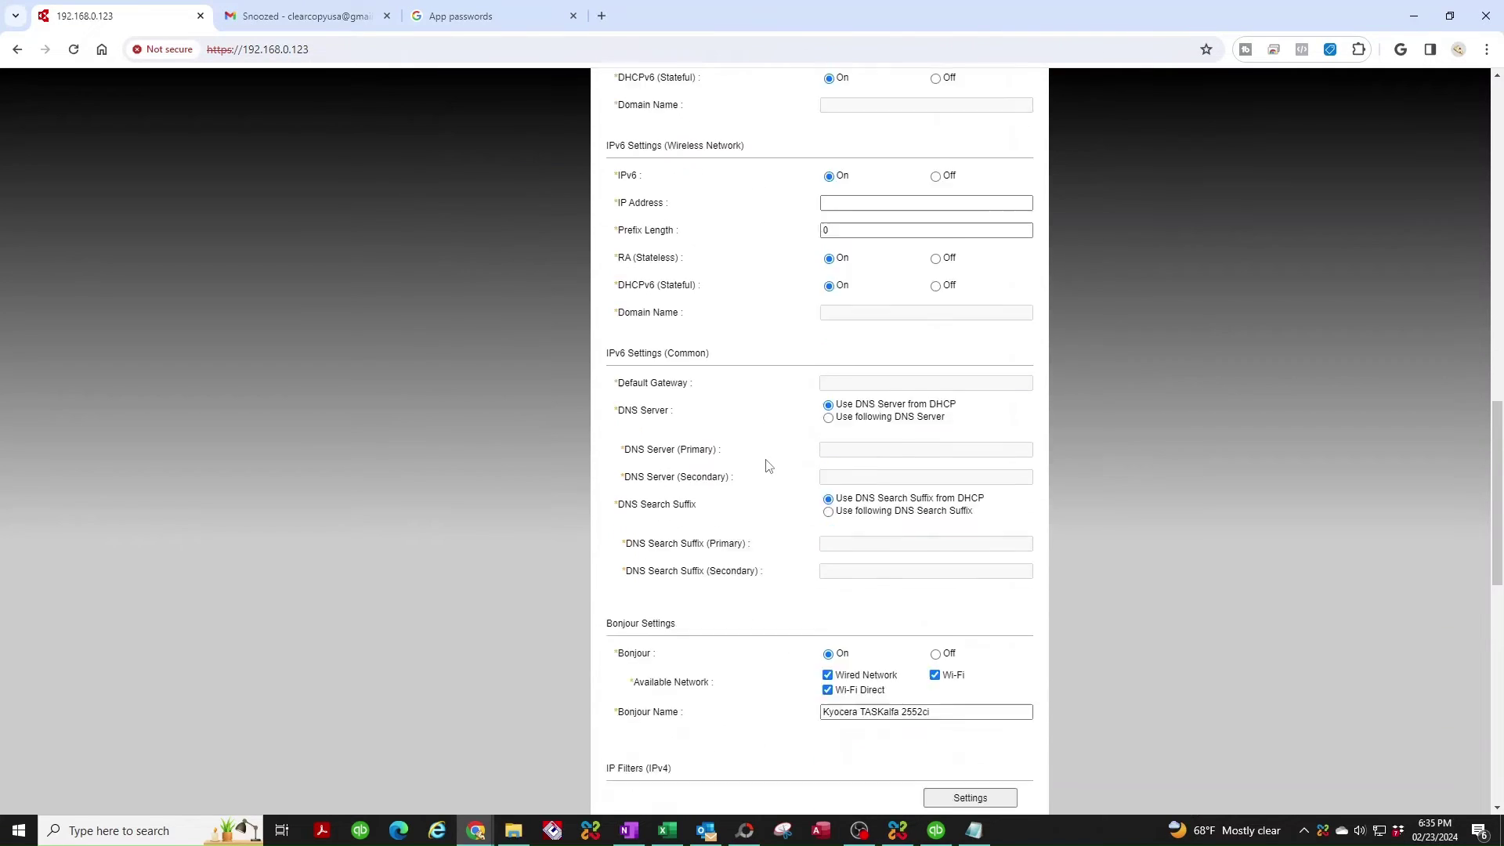
scroll(768, 466, down, 7)
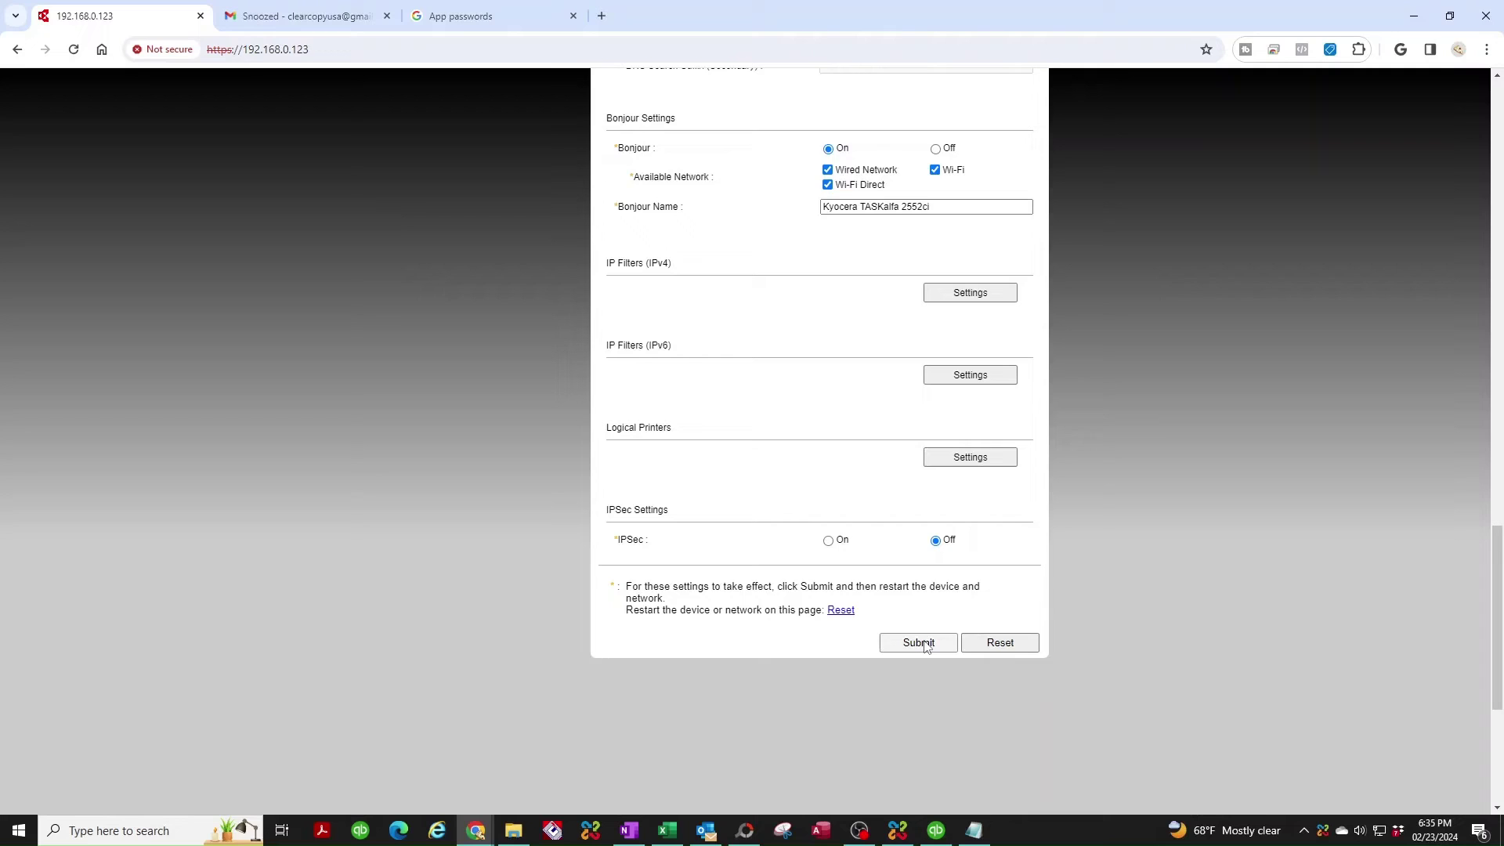
click(919, 642)
click(818, 165)
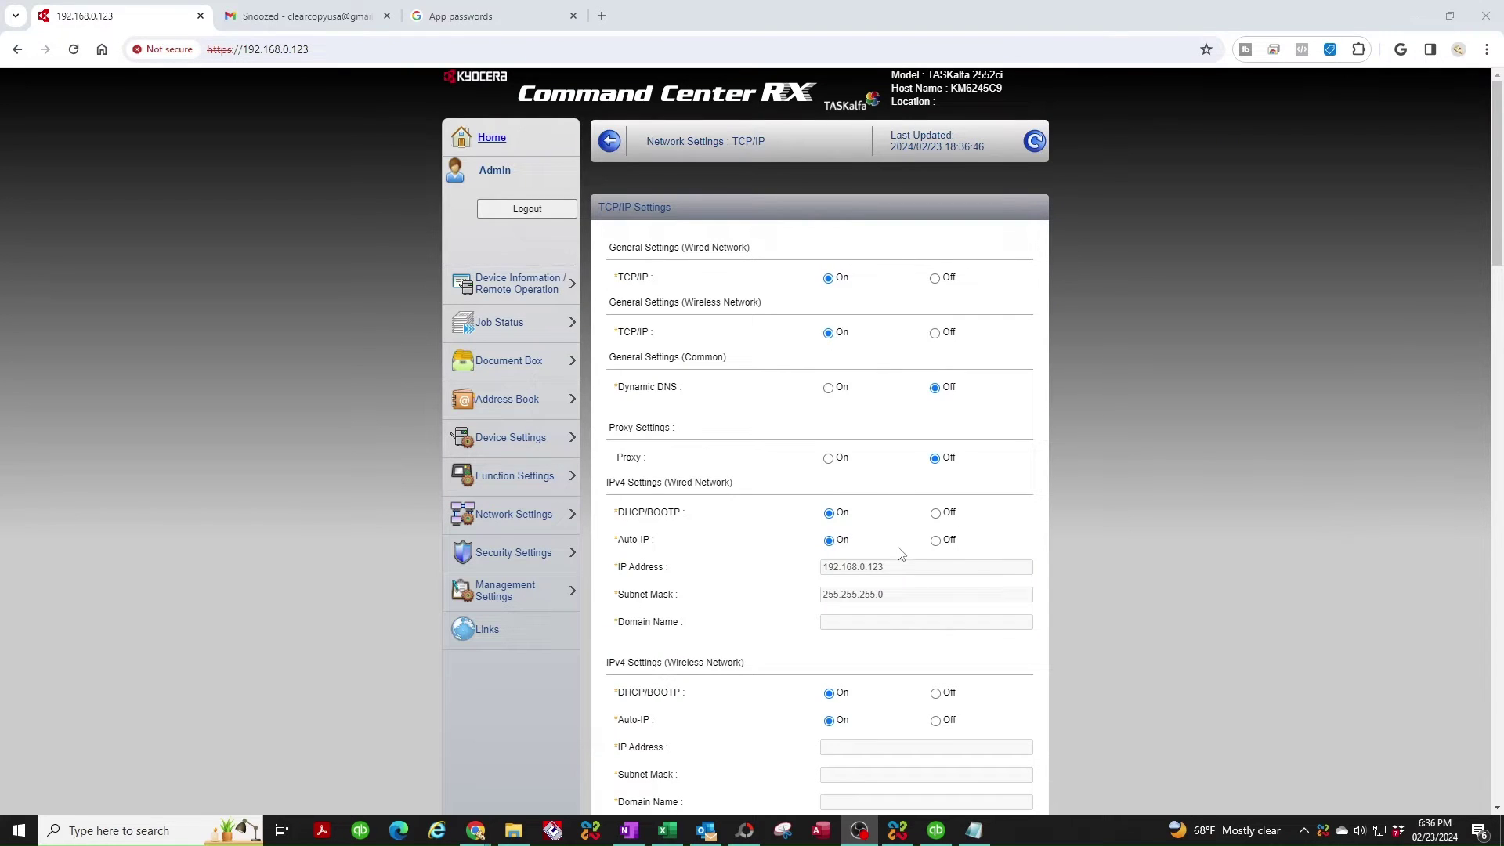
scroll(846, 529, down, 1)
scroll(846, 533, down, 5)
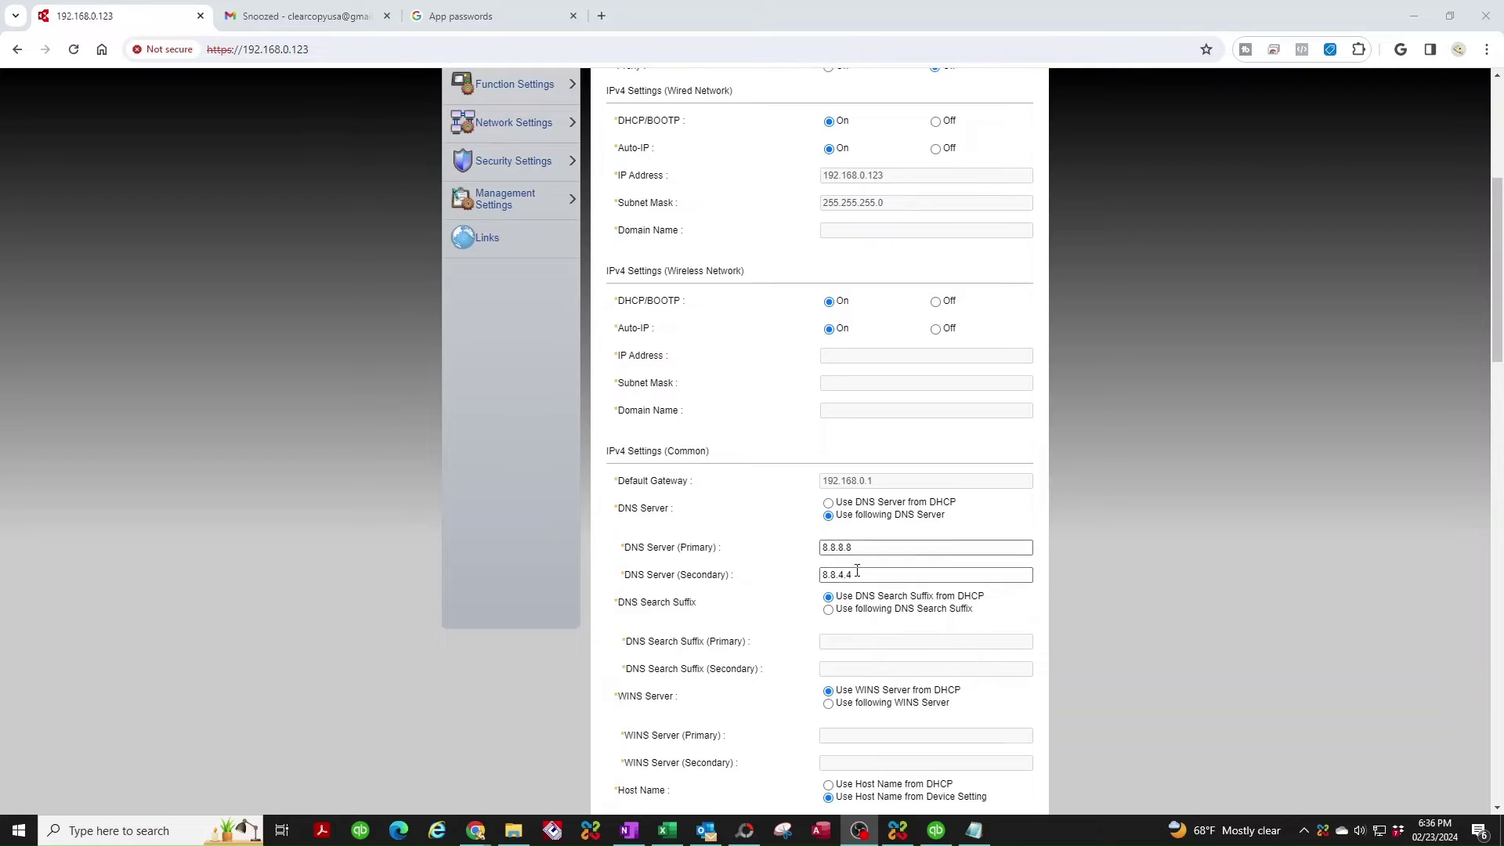
scroll(830, 597, up, 4)
scroll(830, 597, up, 1)
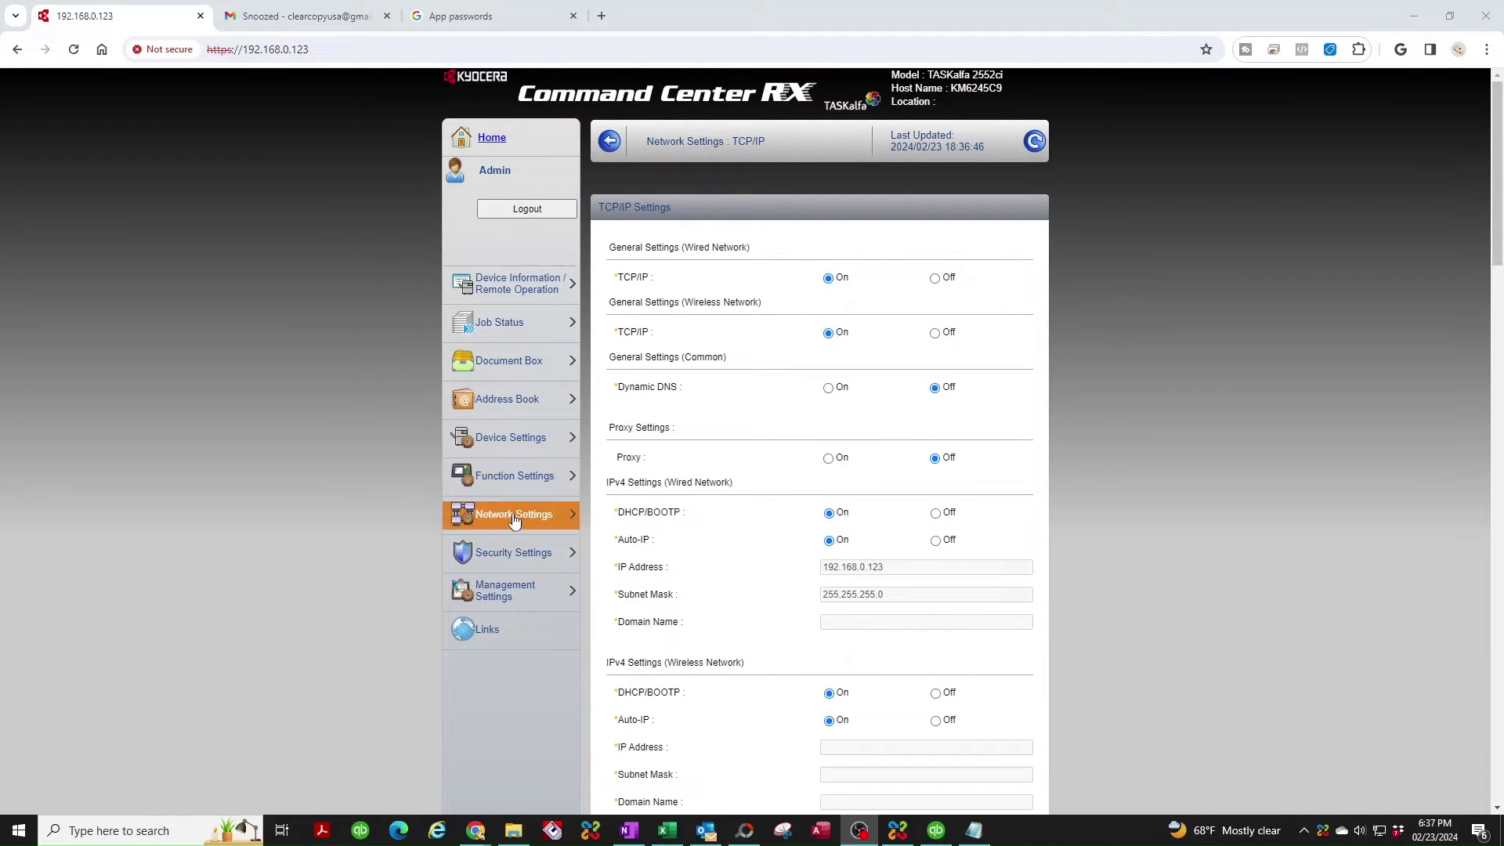
Open the Protocol settings page under Network Settings.
click(514, 519)
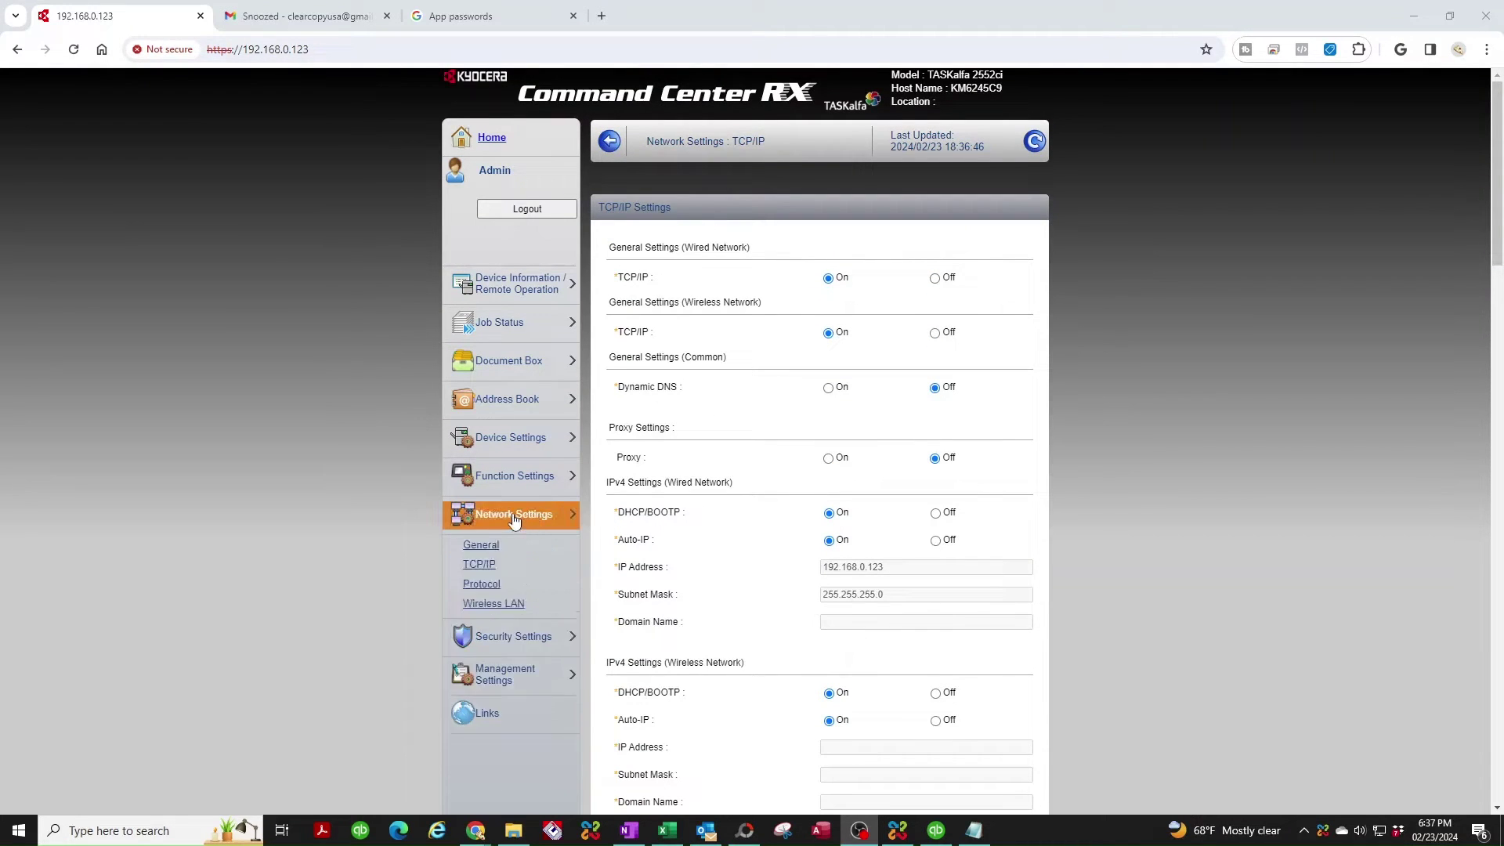
click(494, 593)
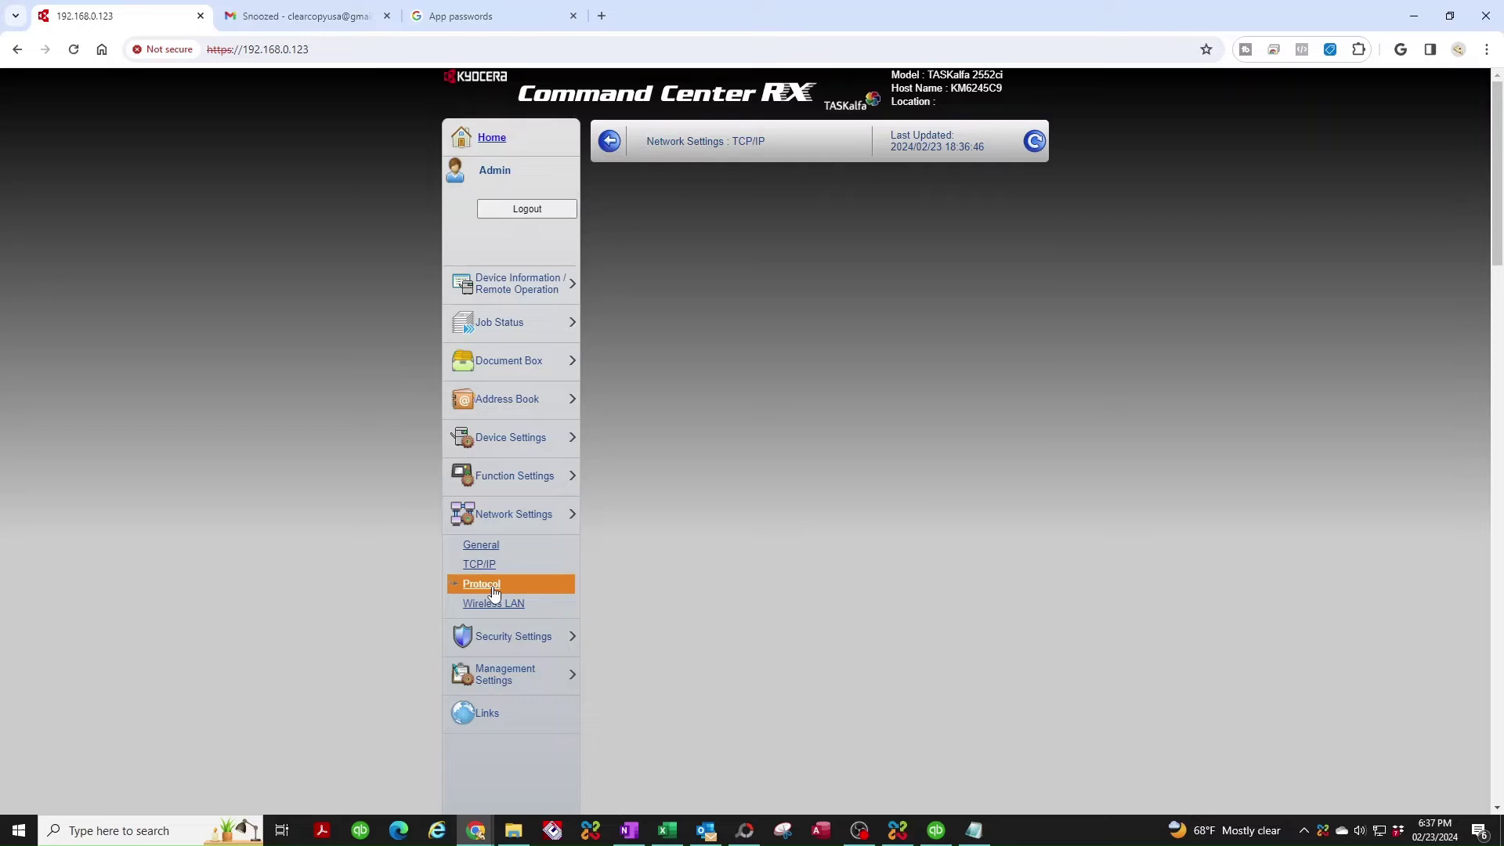
scroll(727, 468, down, 2)
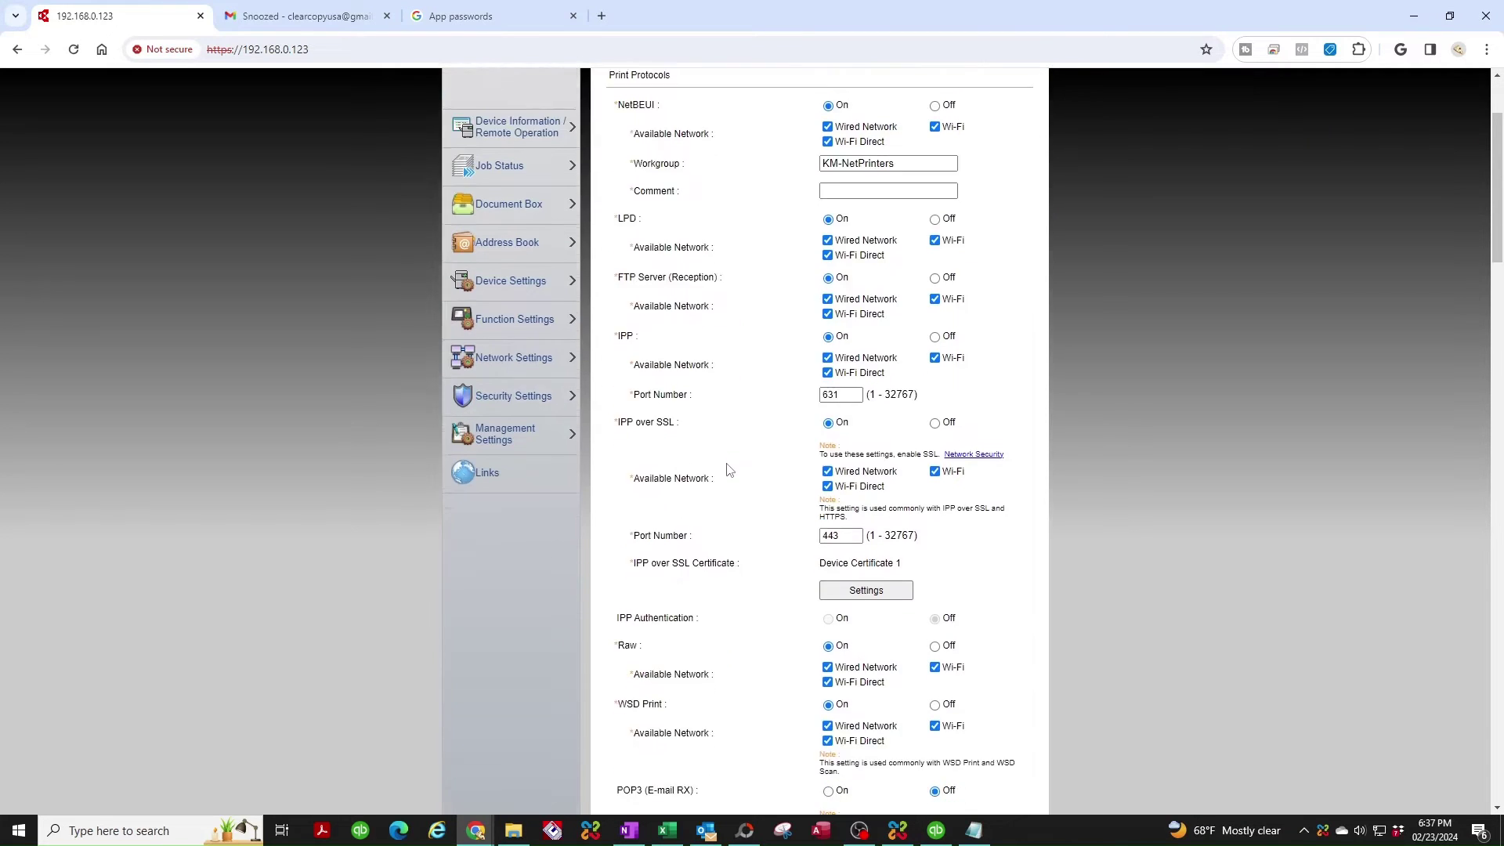
scroll(728, 486, down, 6)
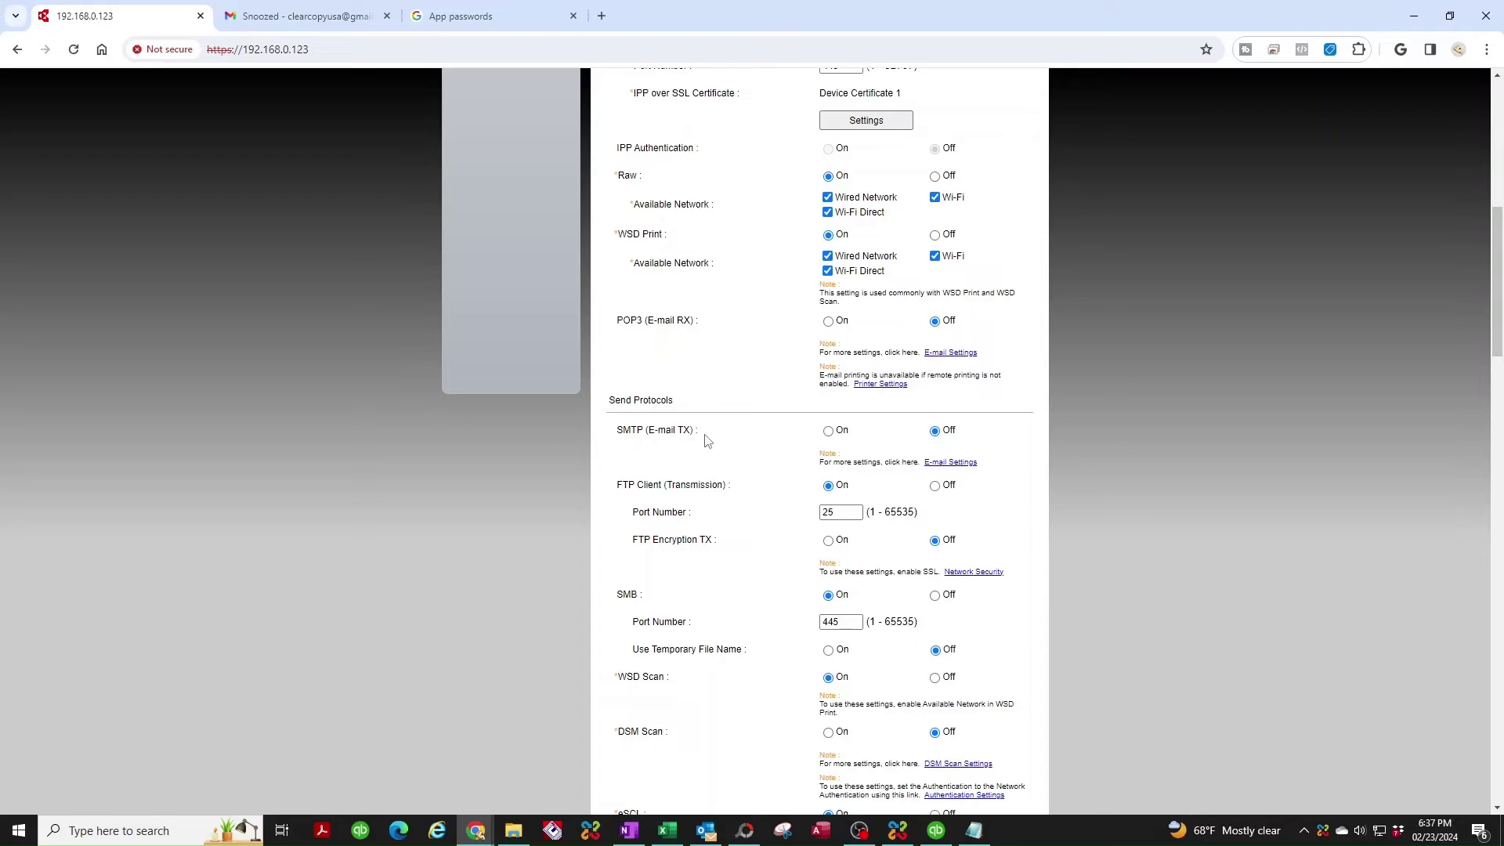
Turn SMTP (E-mail TX) On, keeping STARTTLS as the SMTP security.
click(828, 432)
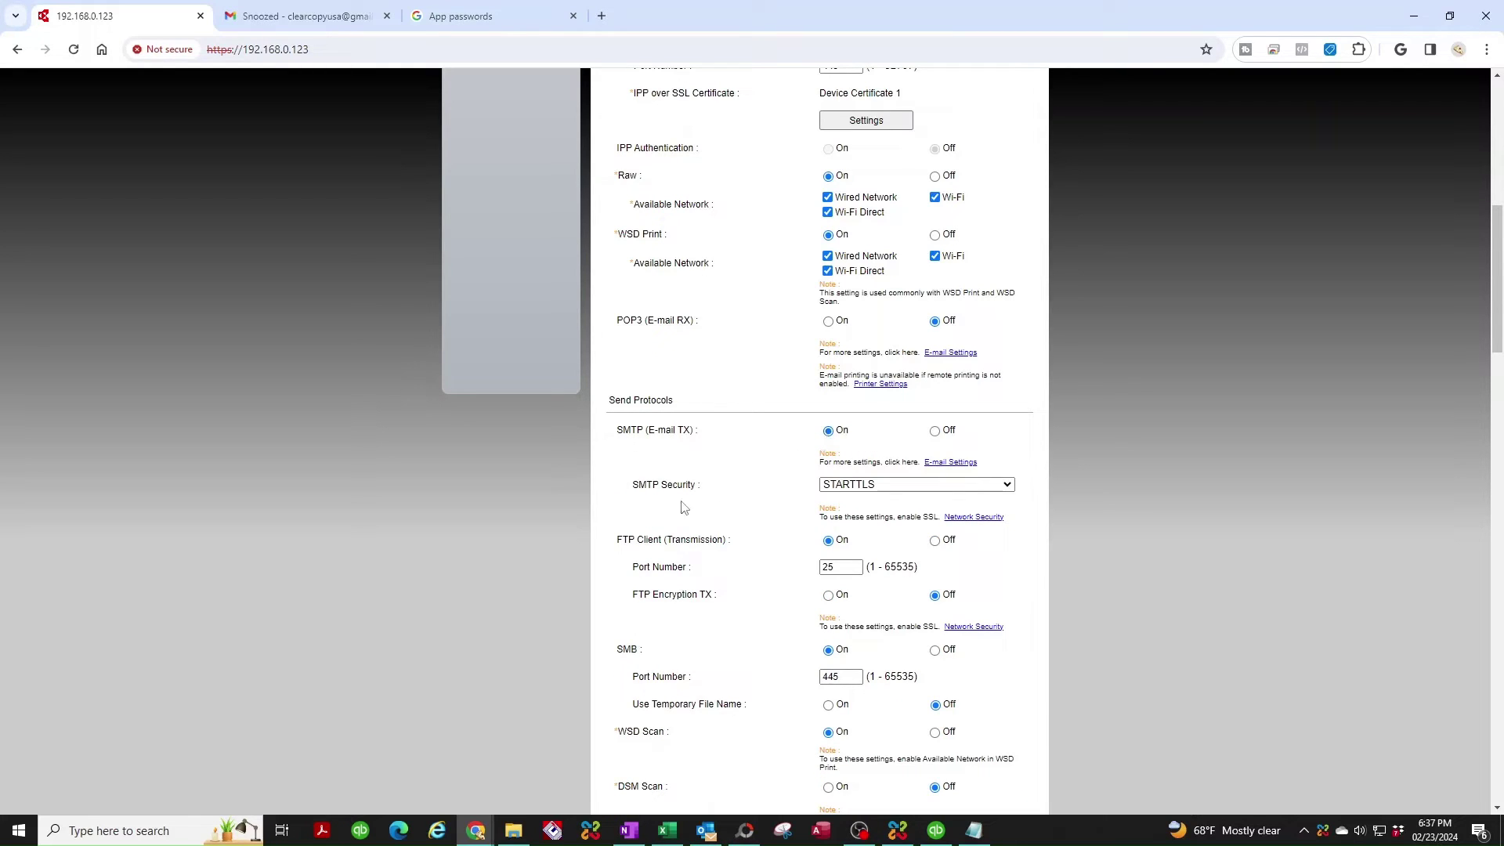
click(882, 485)
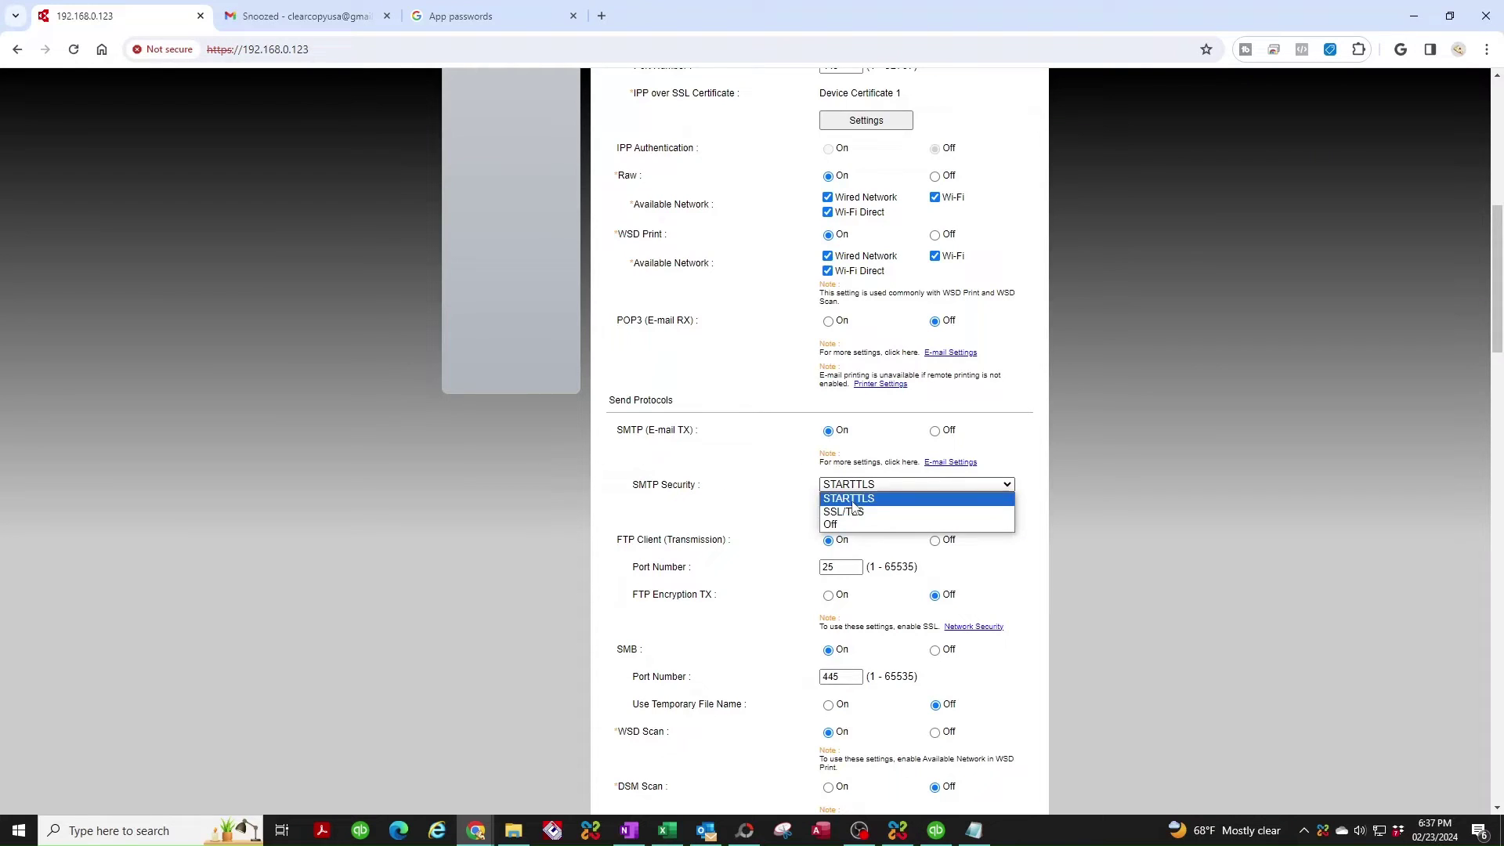
key(Escape)
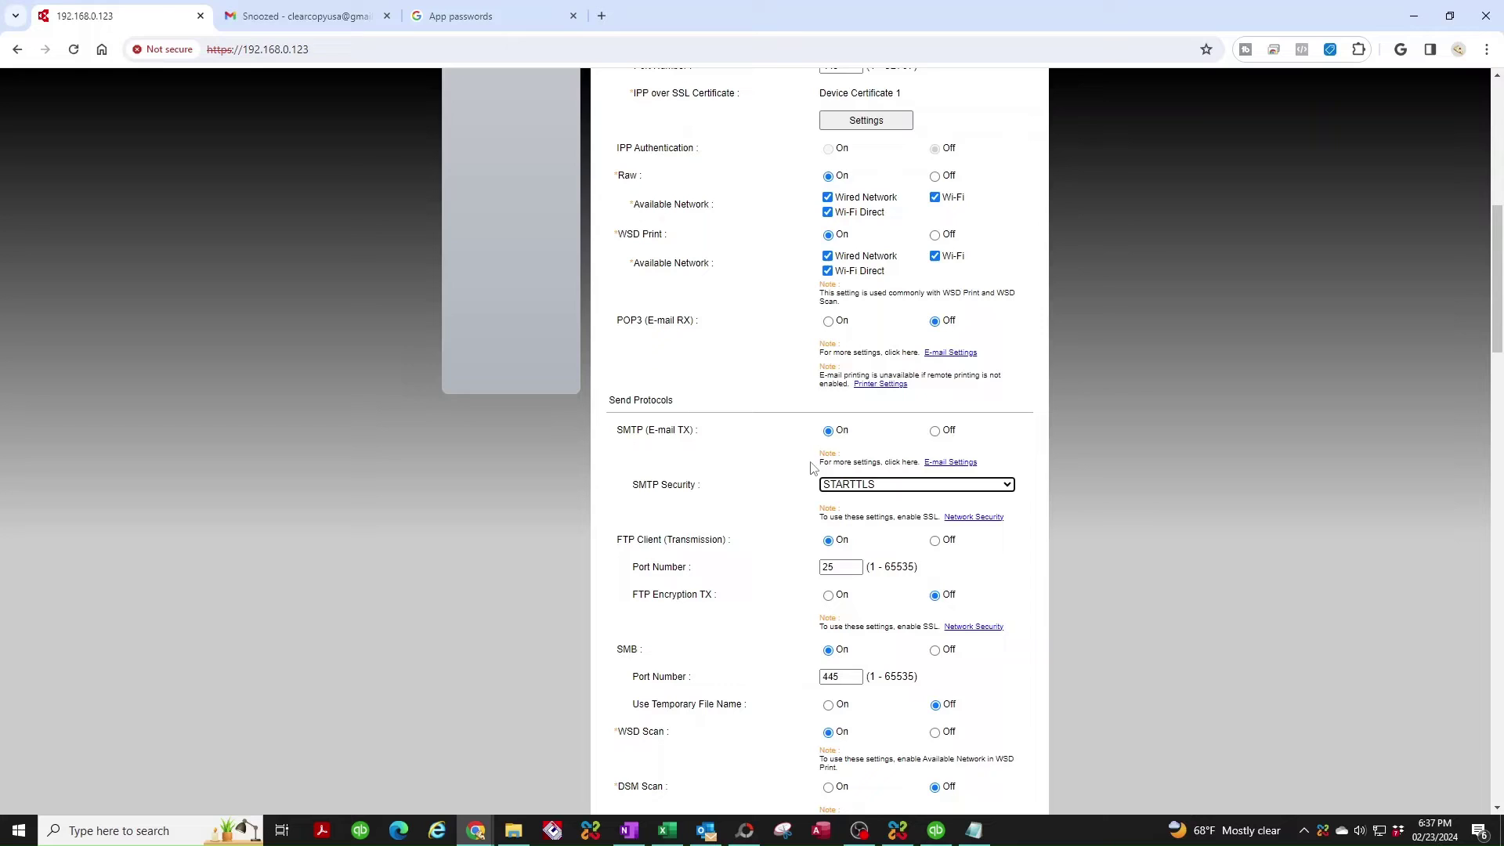
scroll(801, 557, down, 1)
scroll(801, 557, down, 10)
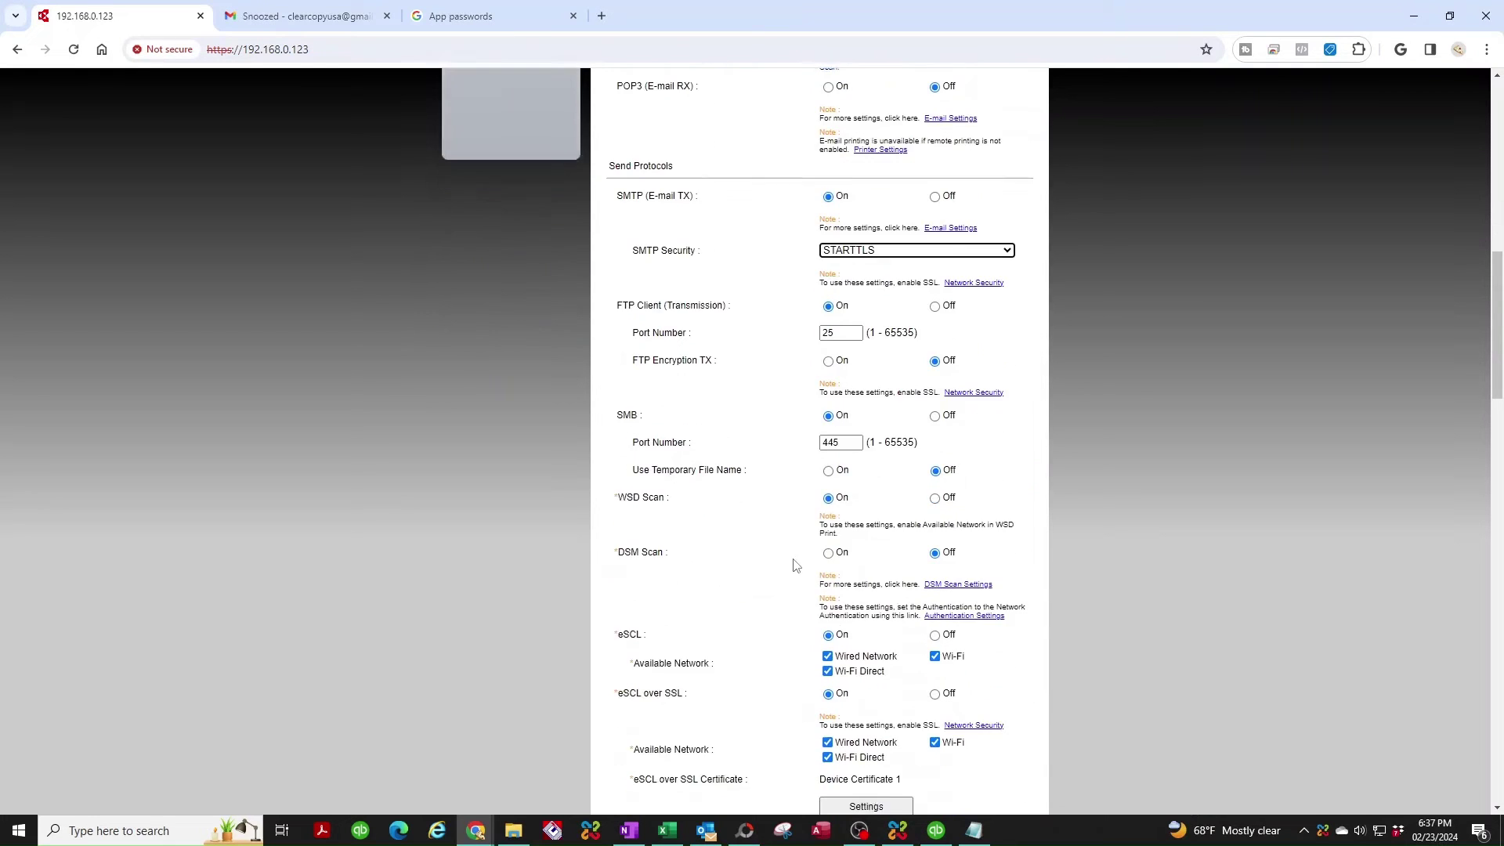
scroll(795, 567, down, 10)
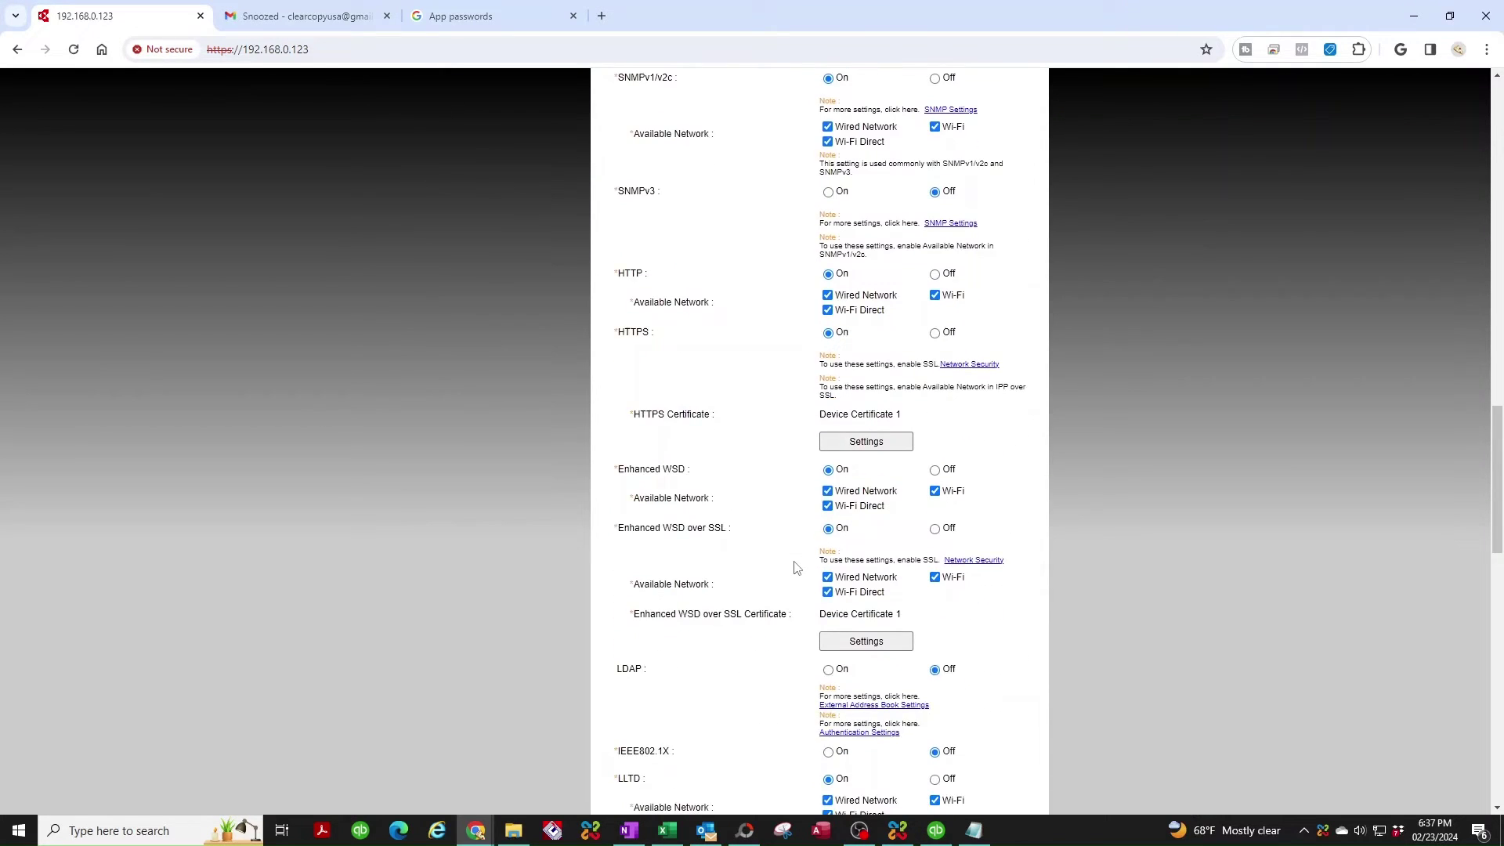
scroll(764, 592, down, 4)
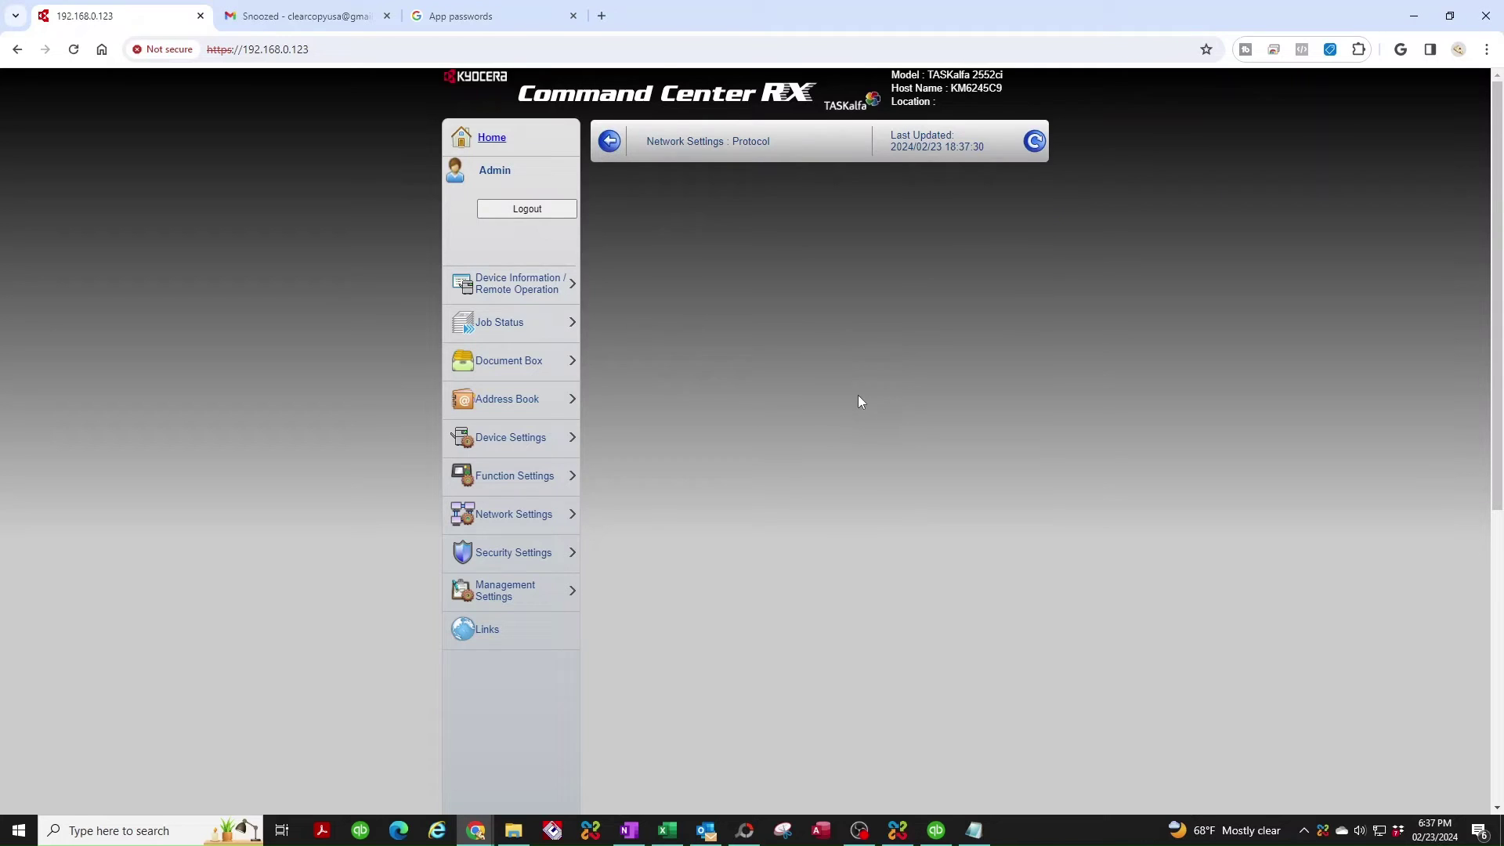
scroll(792, 492, down, 3)
scroll(792, 521, down, 5)
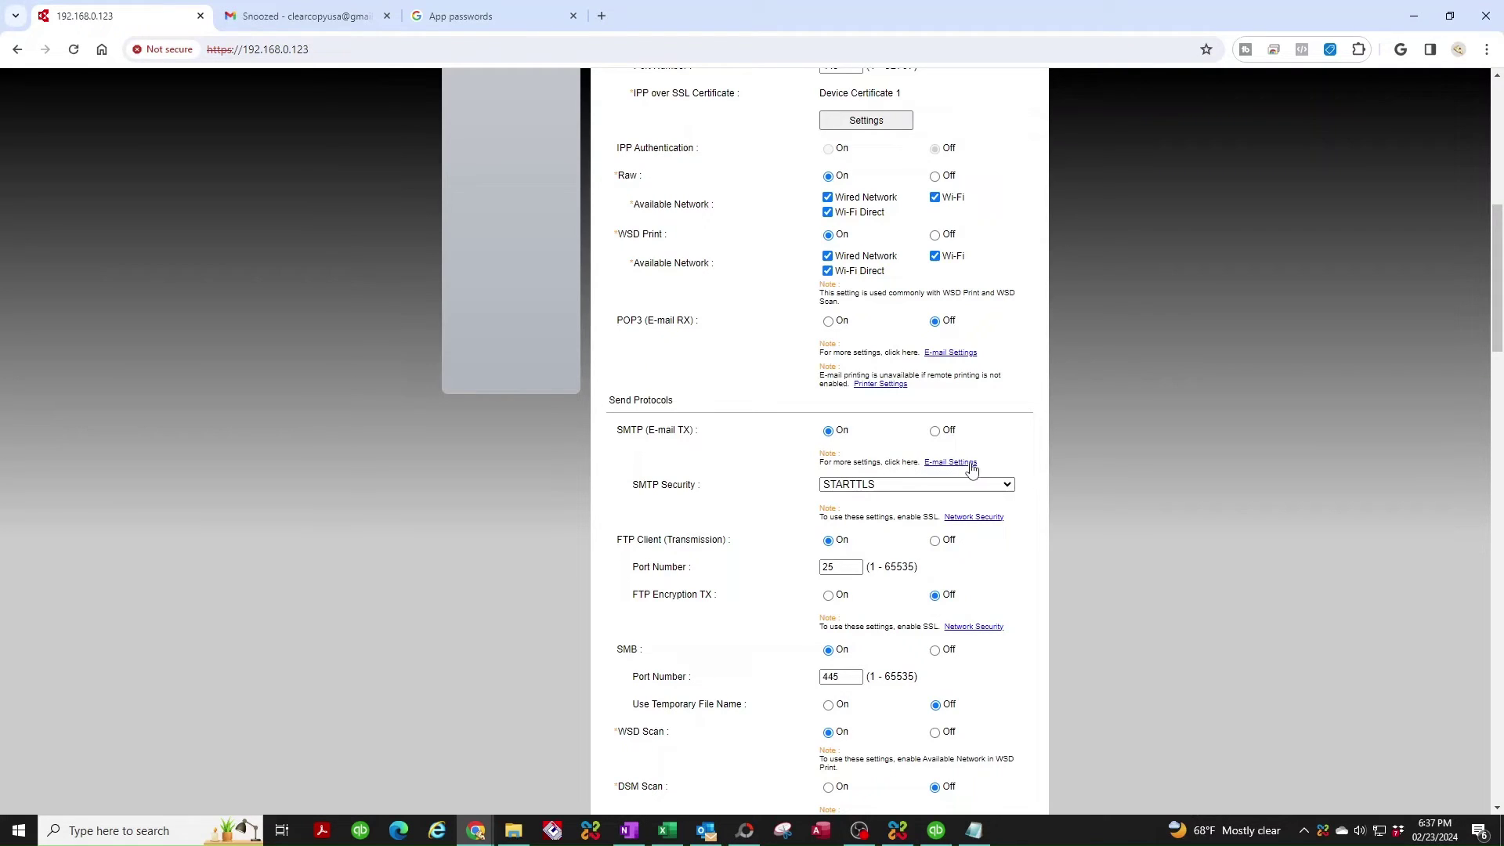
drag(984, 463, 922, 463)
Set the SMTP server to smtp.gmail.com on port 587.
click(948, 463)
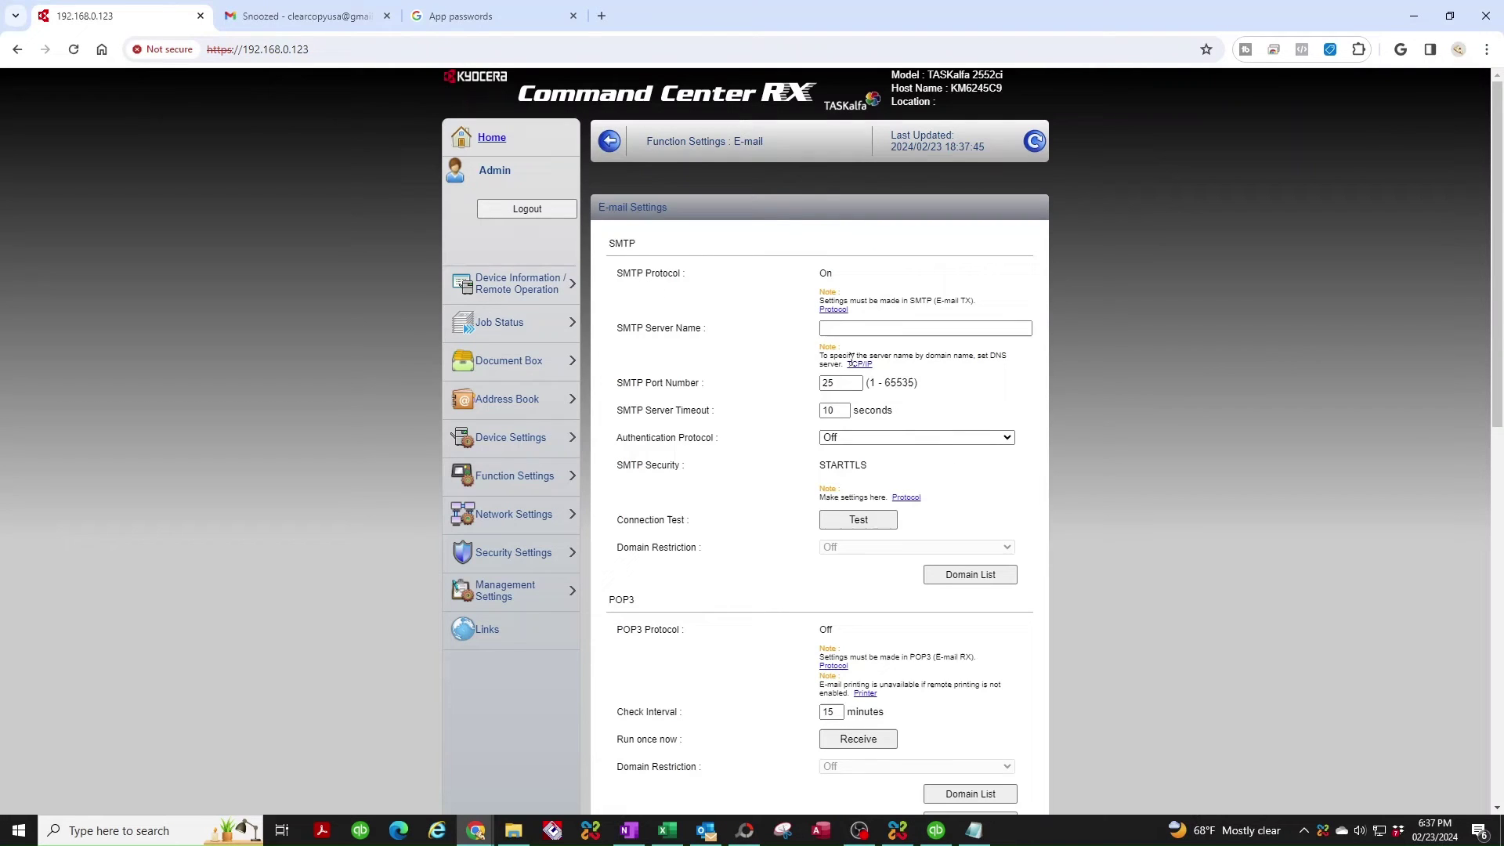
click(820, 326)
click(846, 323)
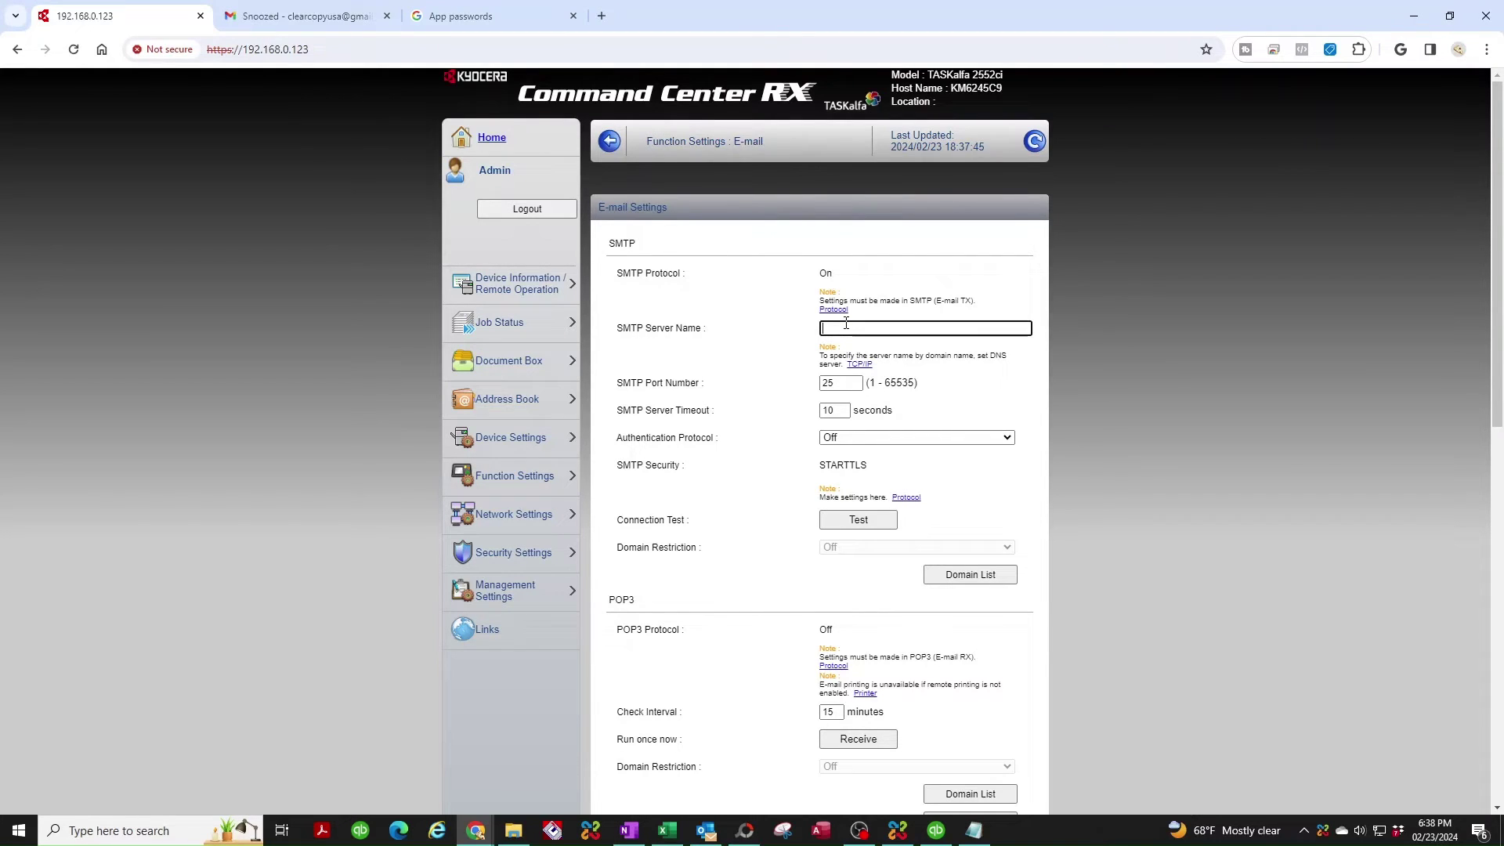
text(smtp.gmail.com)
key(Tab)
text(587)
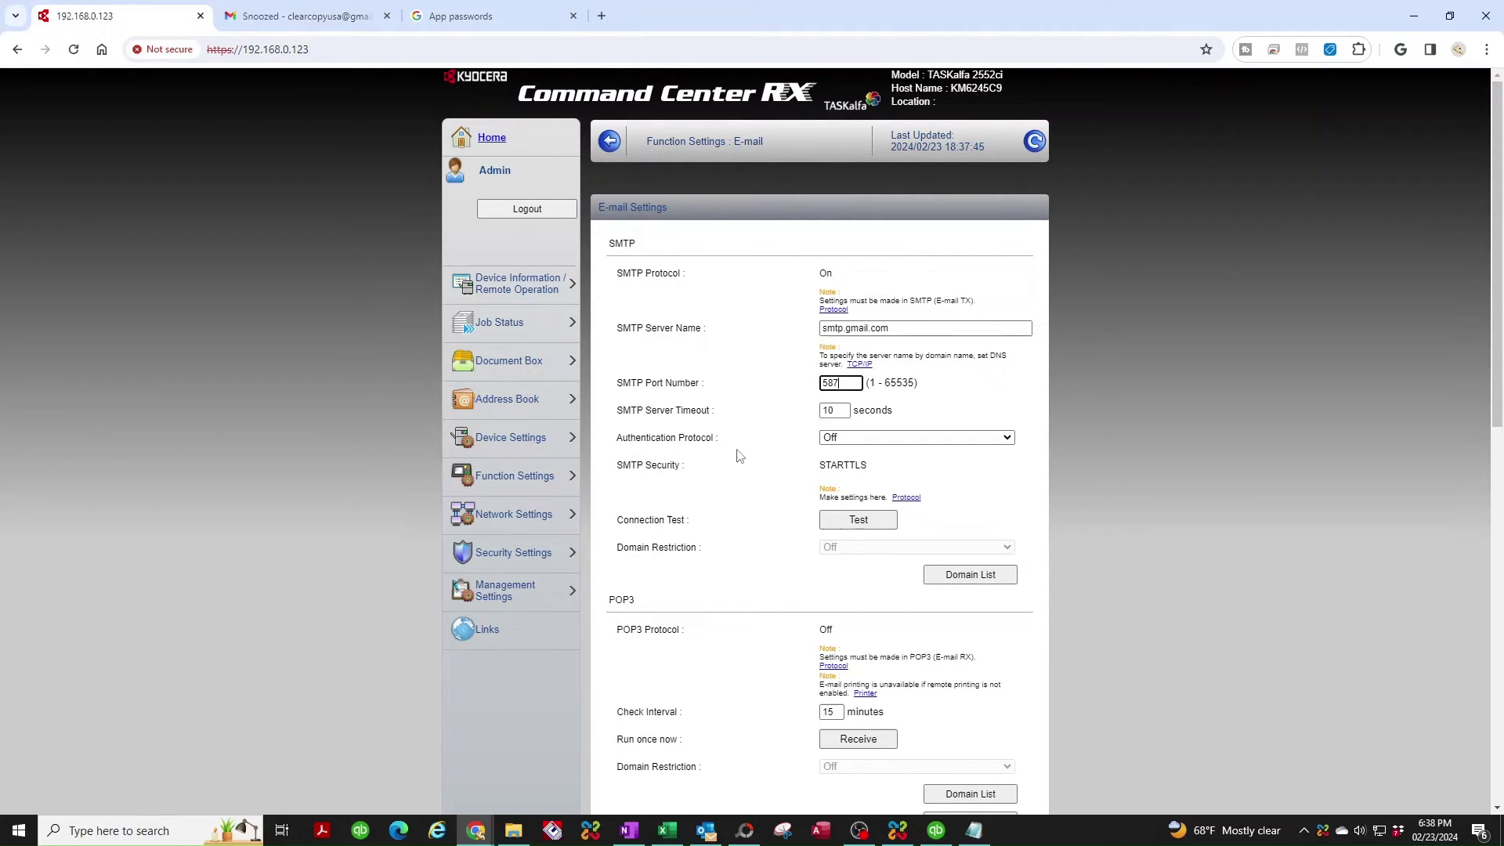
Turn SMTP authentication On and authenticate as Other.
click(835, 439)
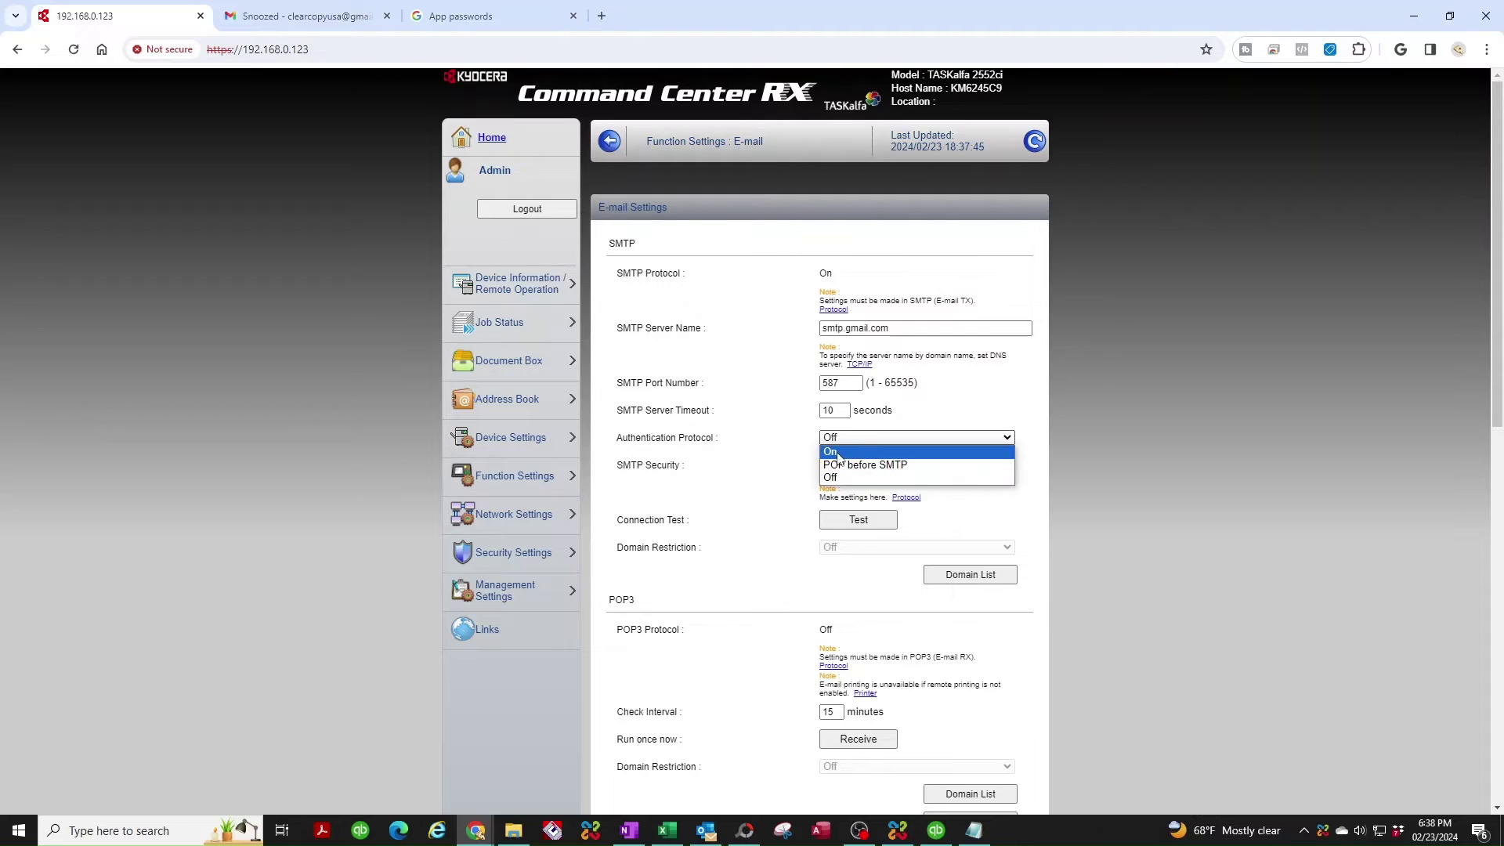
click(837, 453)
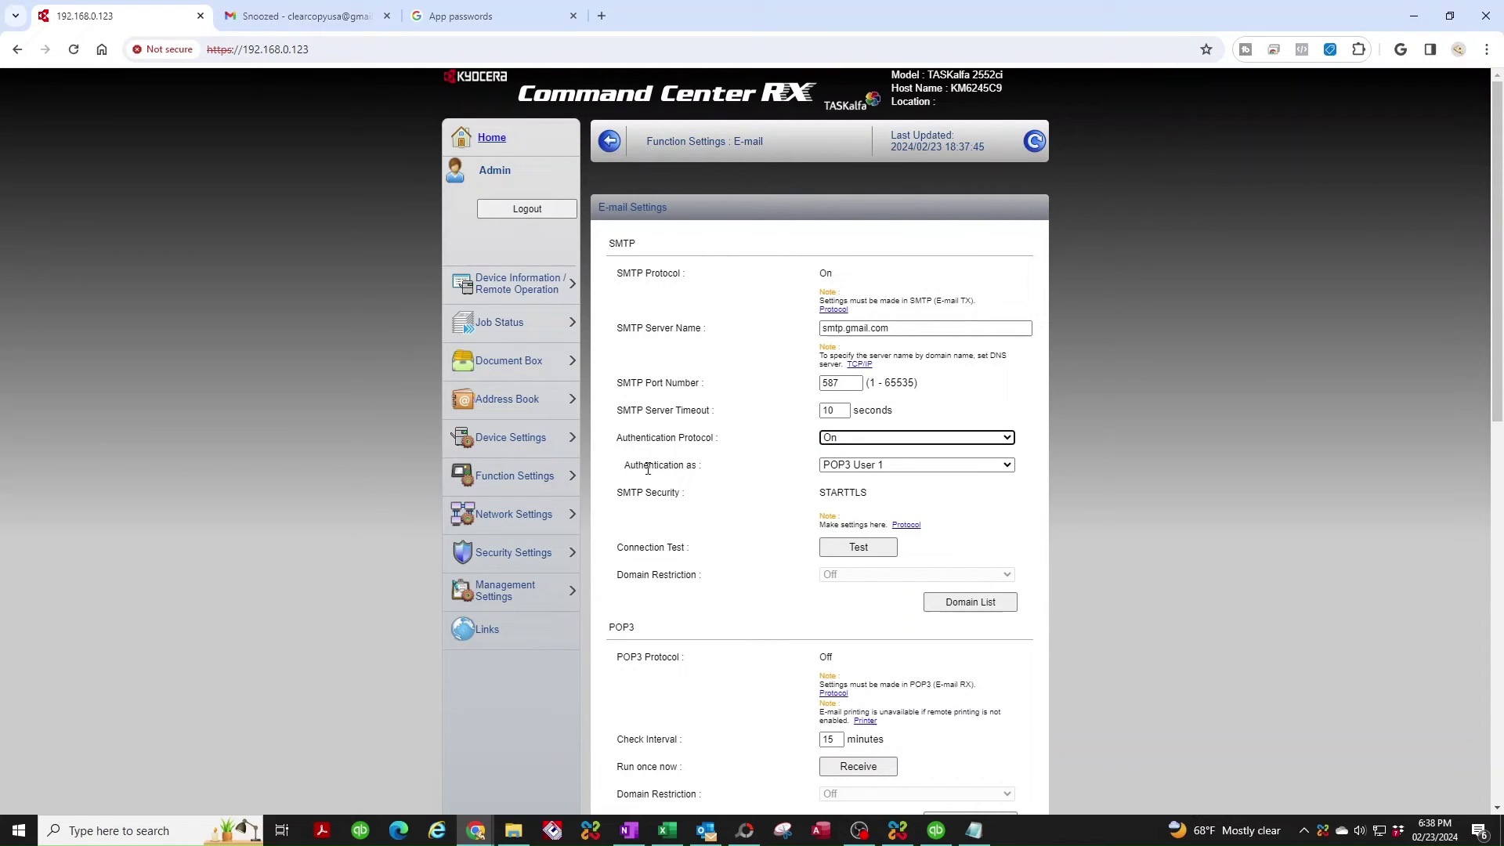
click(854, 466)
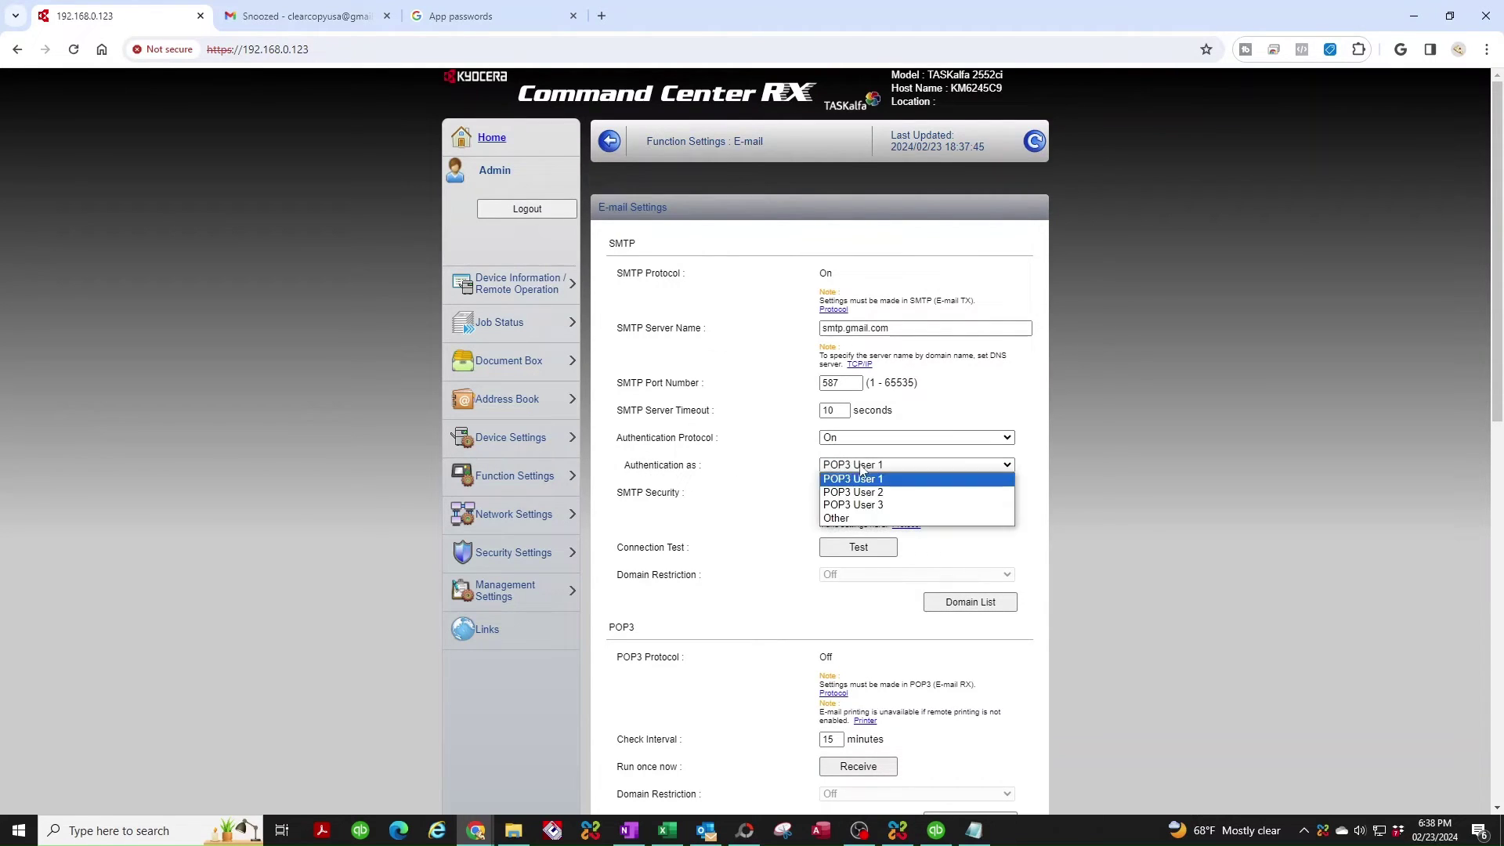
click(838, 519)
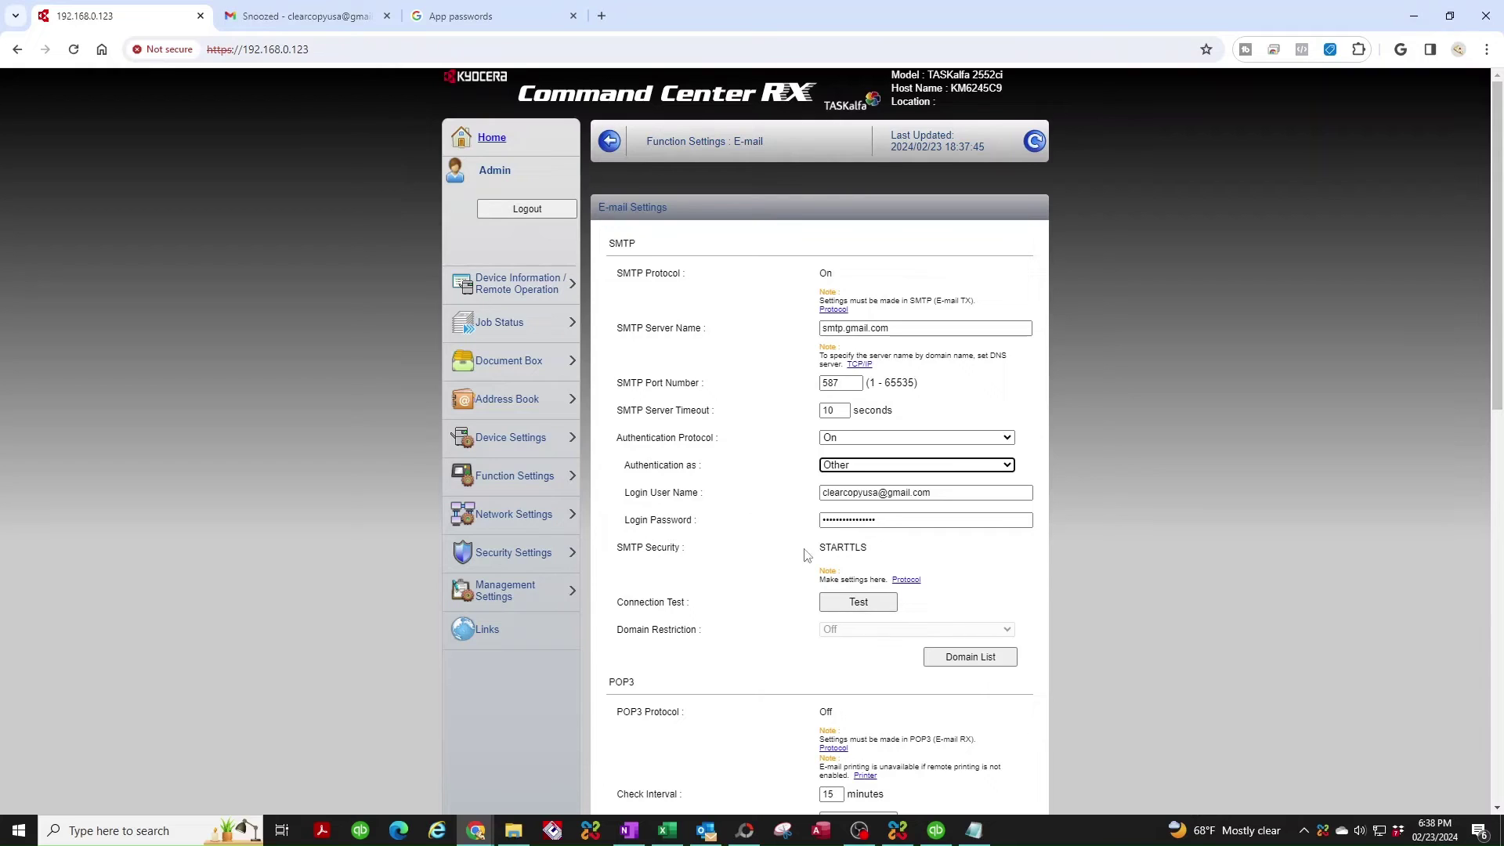
Select the saved 16-character app password line in the Notepad note.
click(974, 830)
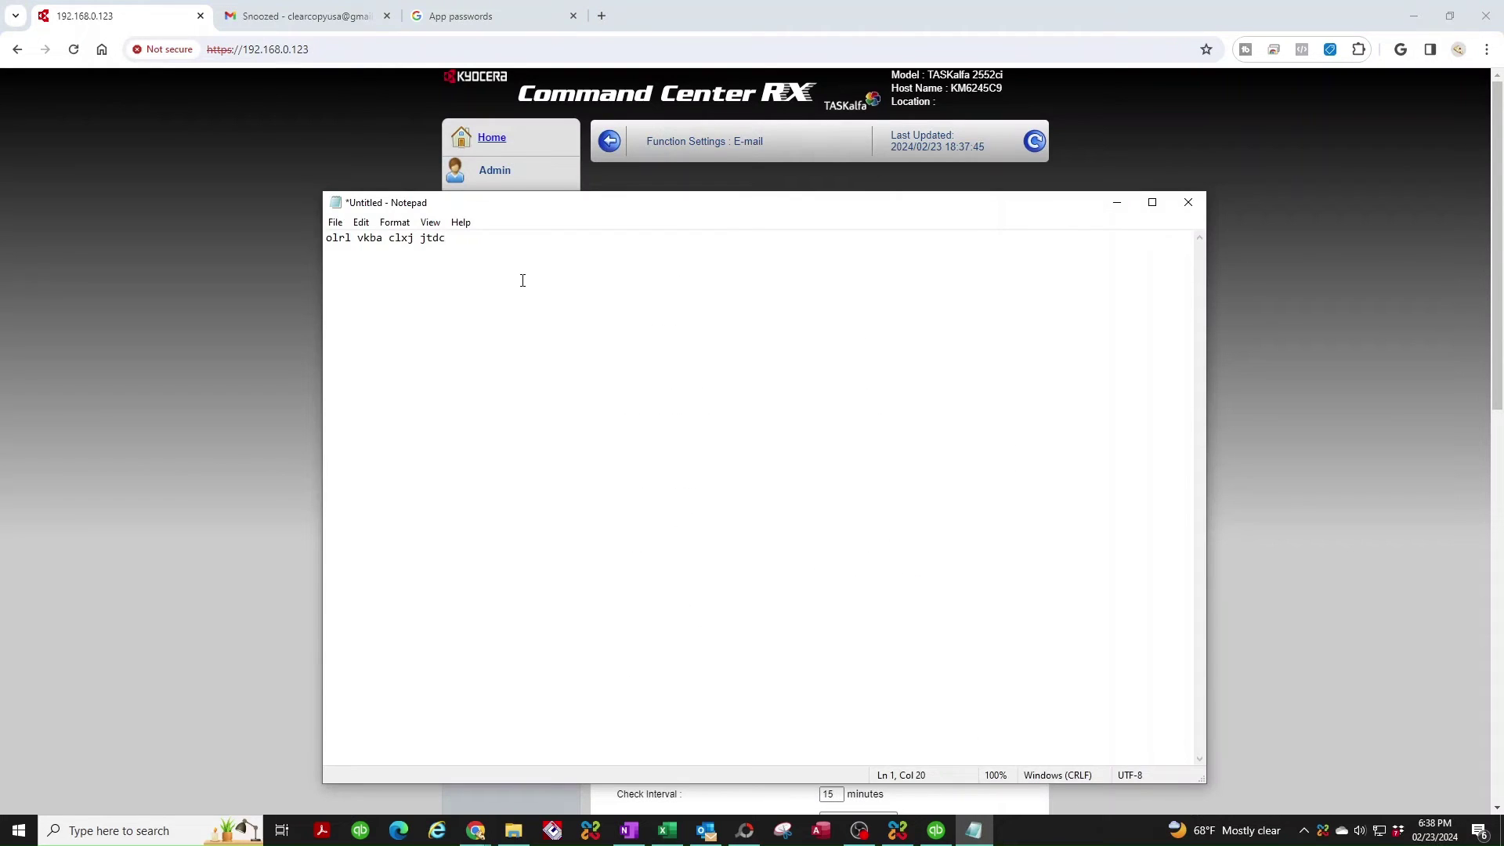
drag(474, 242, 233, 235)
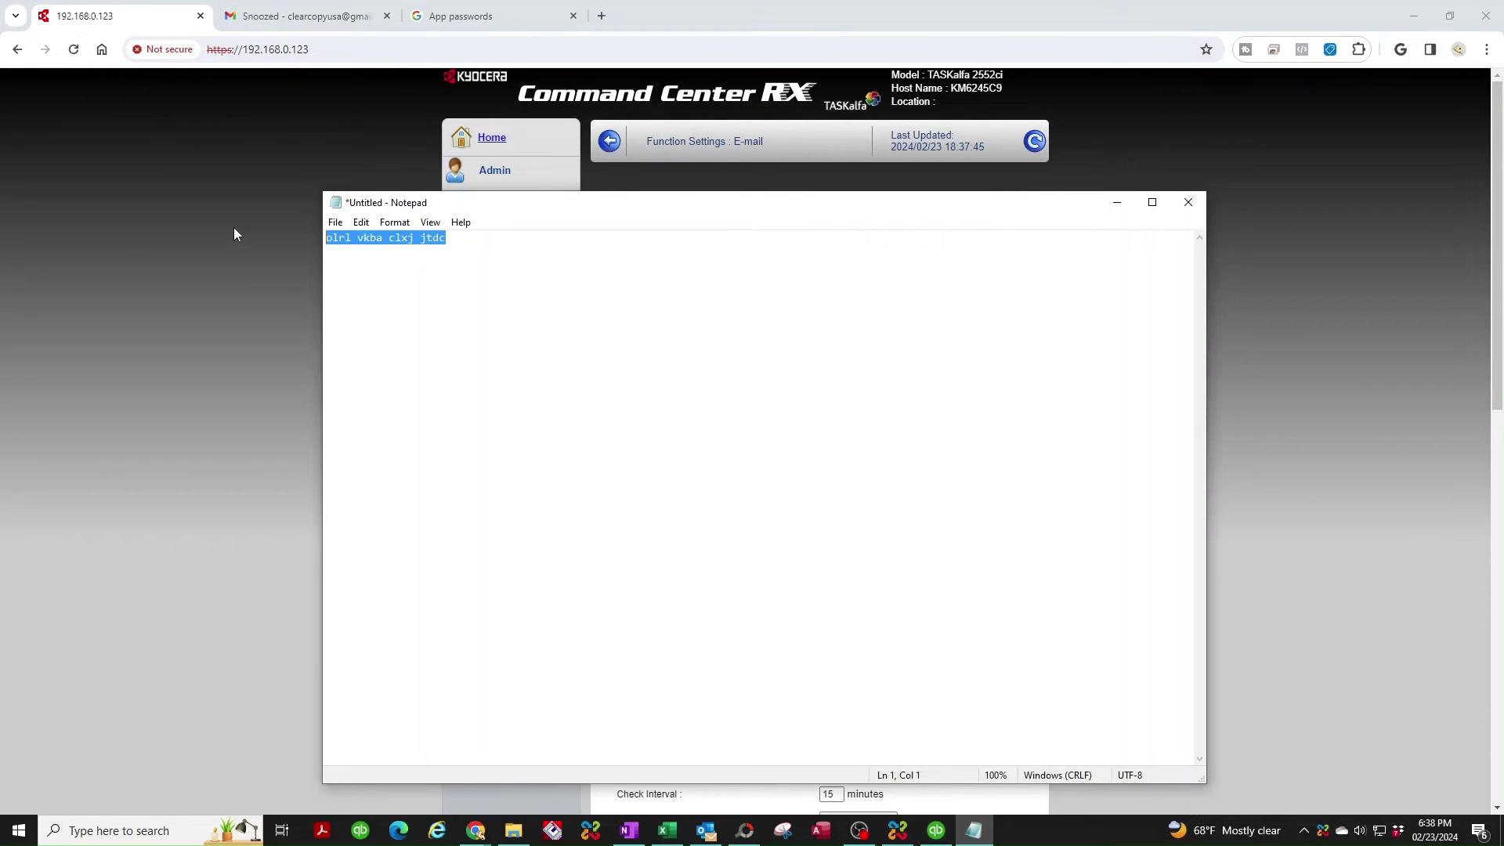
click(448, 297)
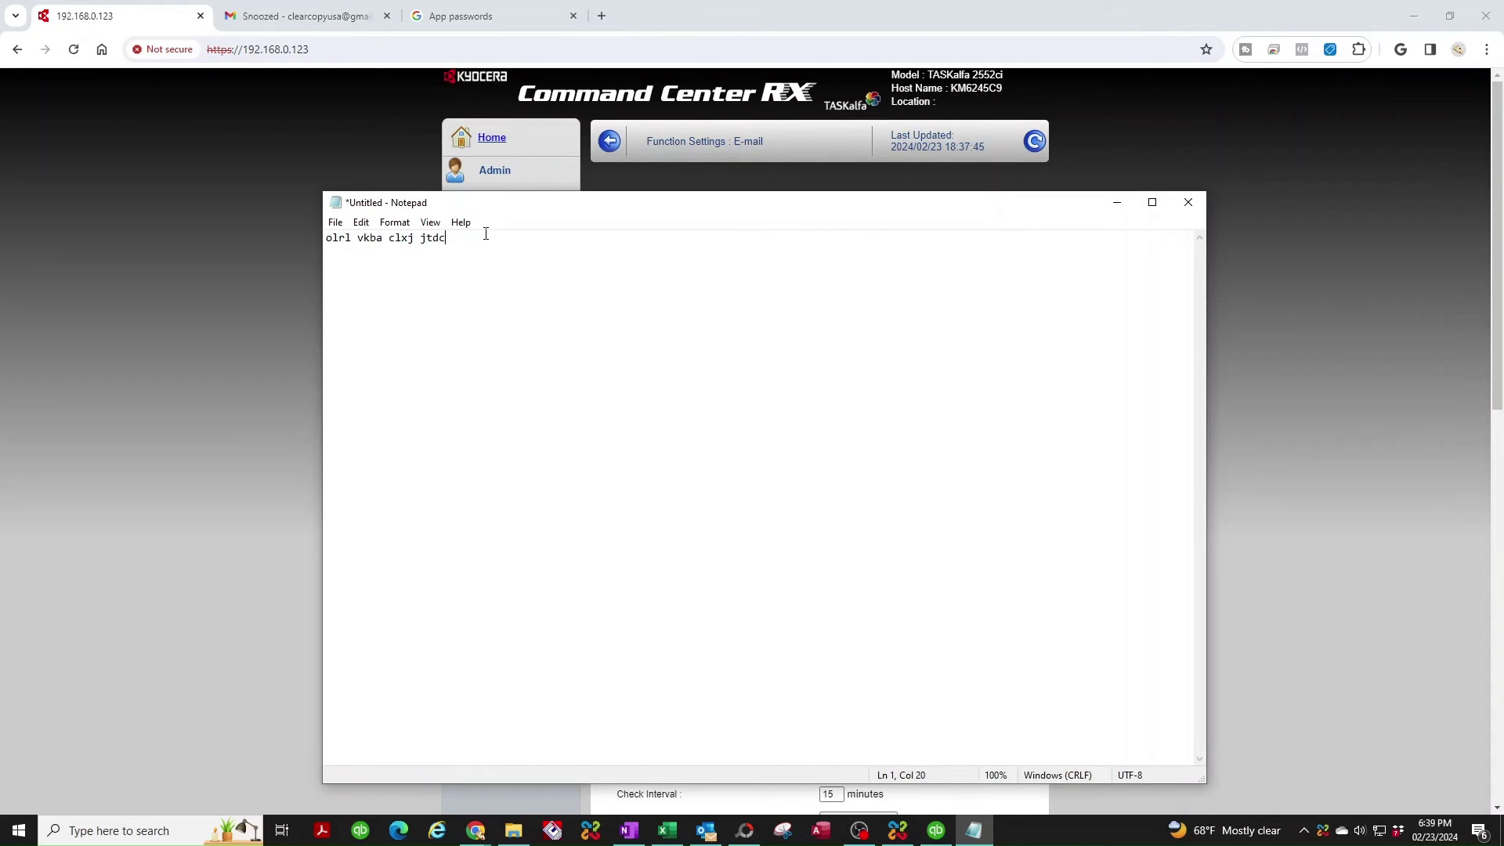
drag(466, 239, 326, 238)
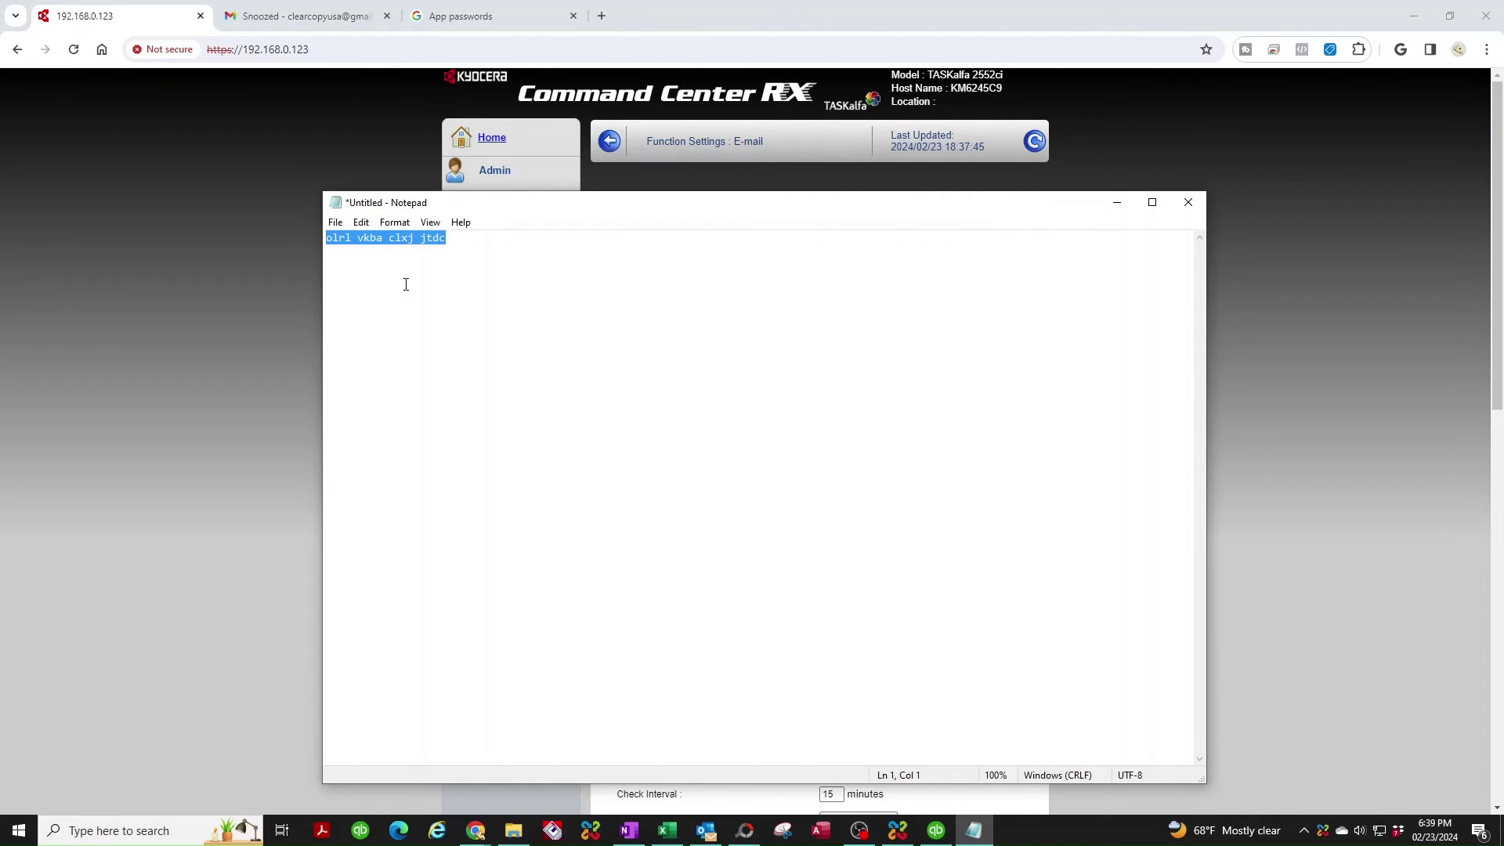
Paste the app password into Login Password and dismiss the 'Connection OK.' test result.
click(1120, 201)
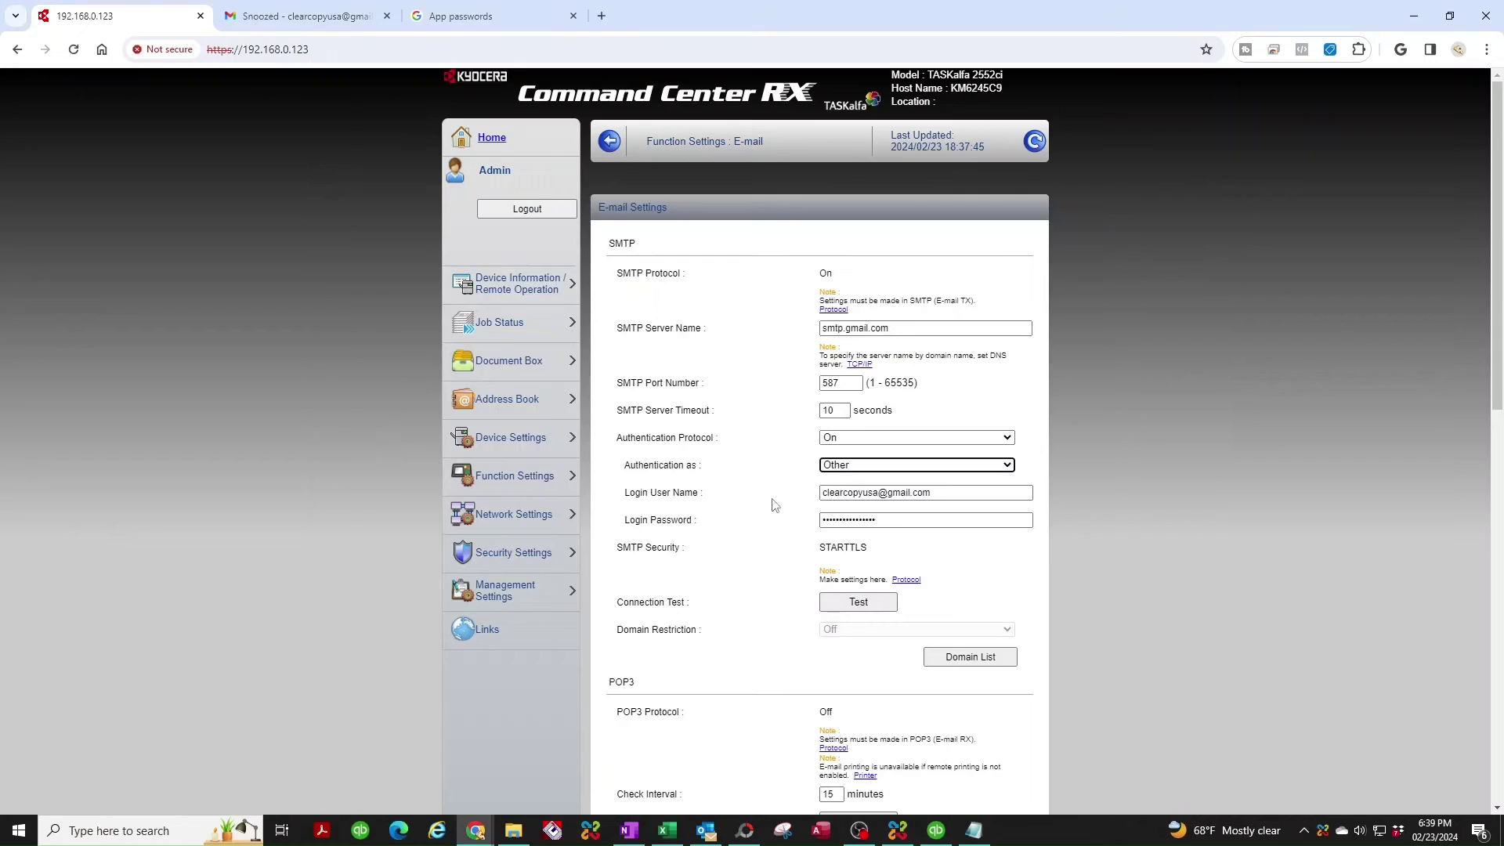
double_click(861, 519)
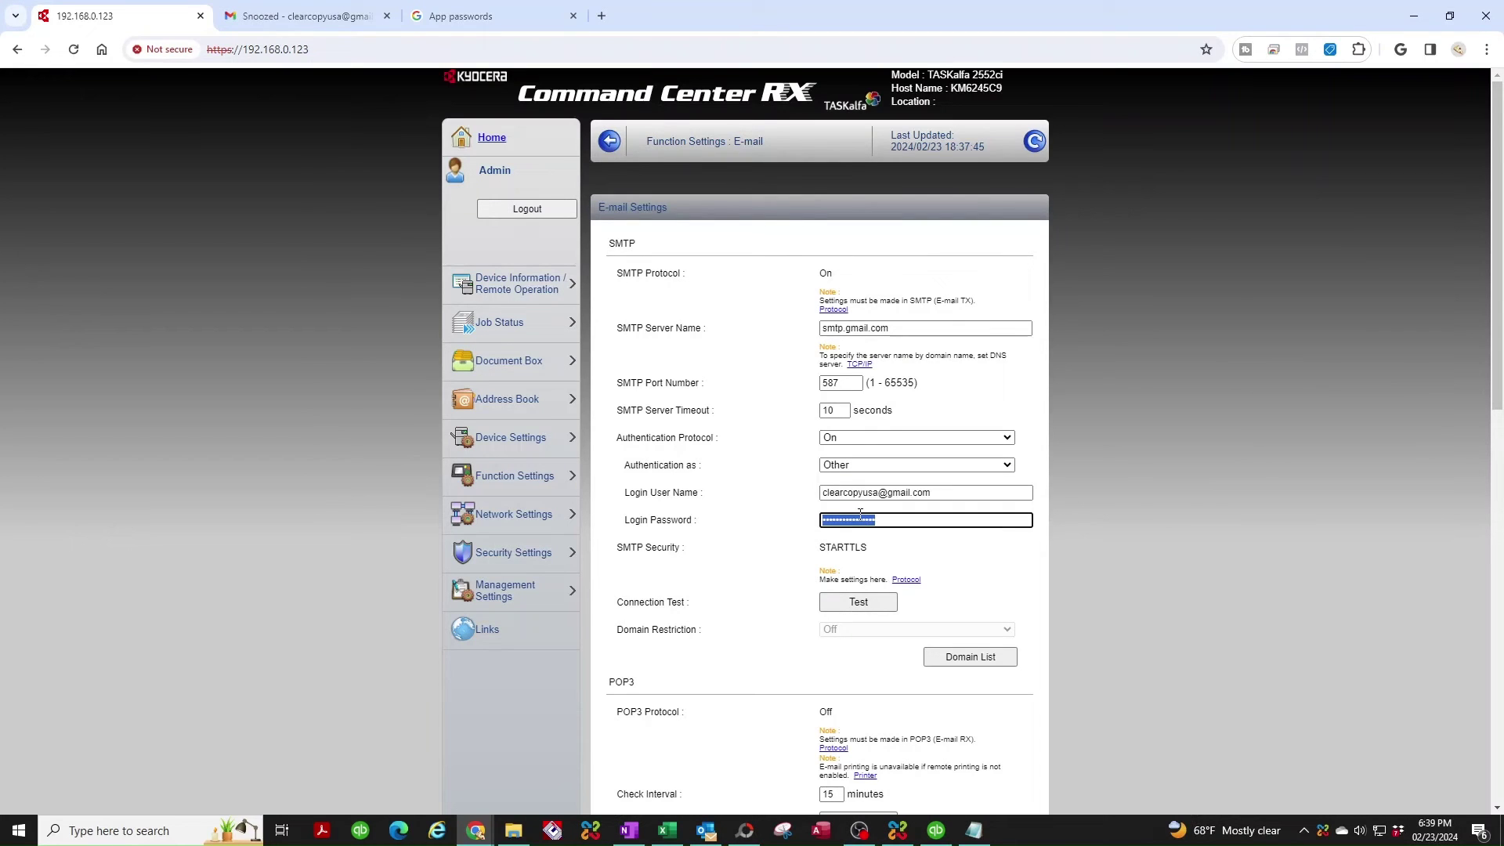
key(ctrl+v)
scroll(898, 593, down, 1)
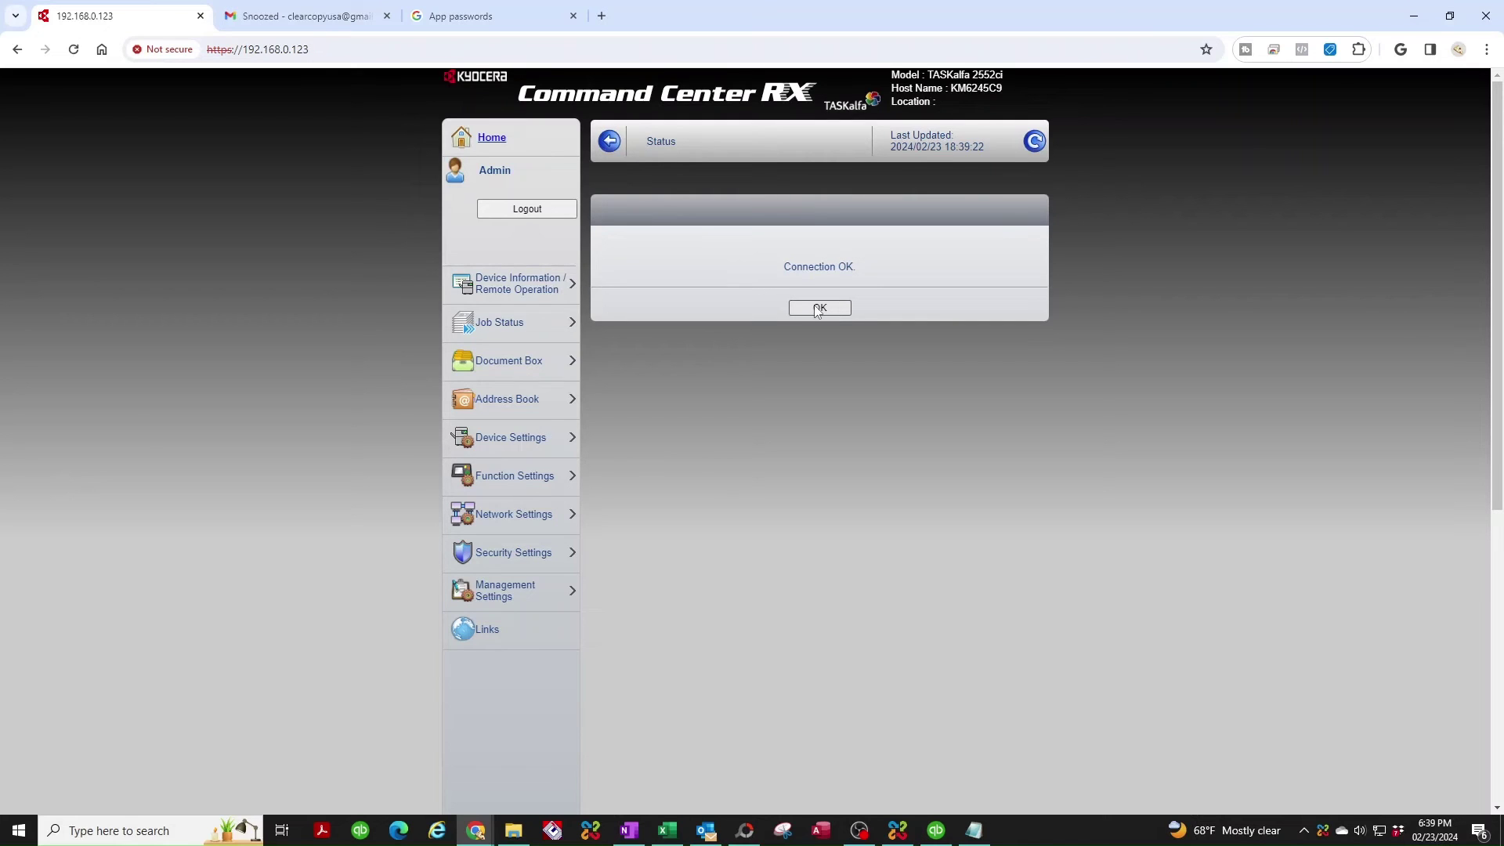
click(817, 307)
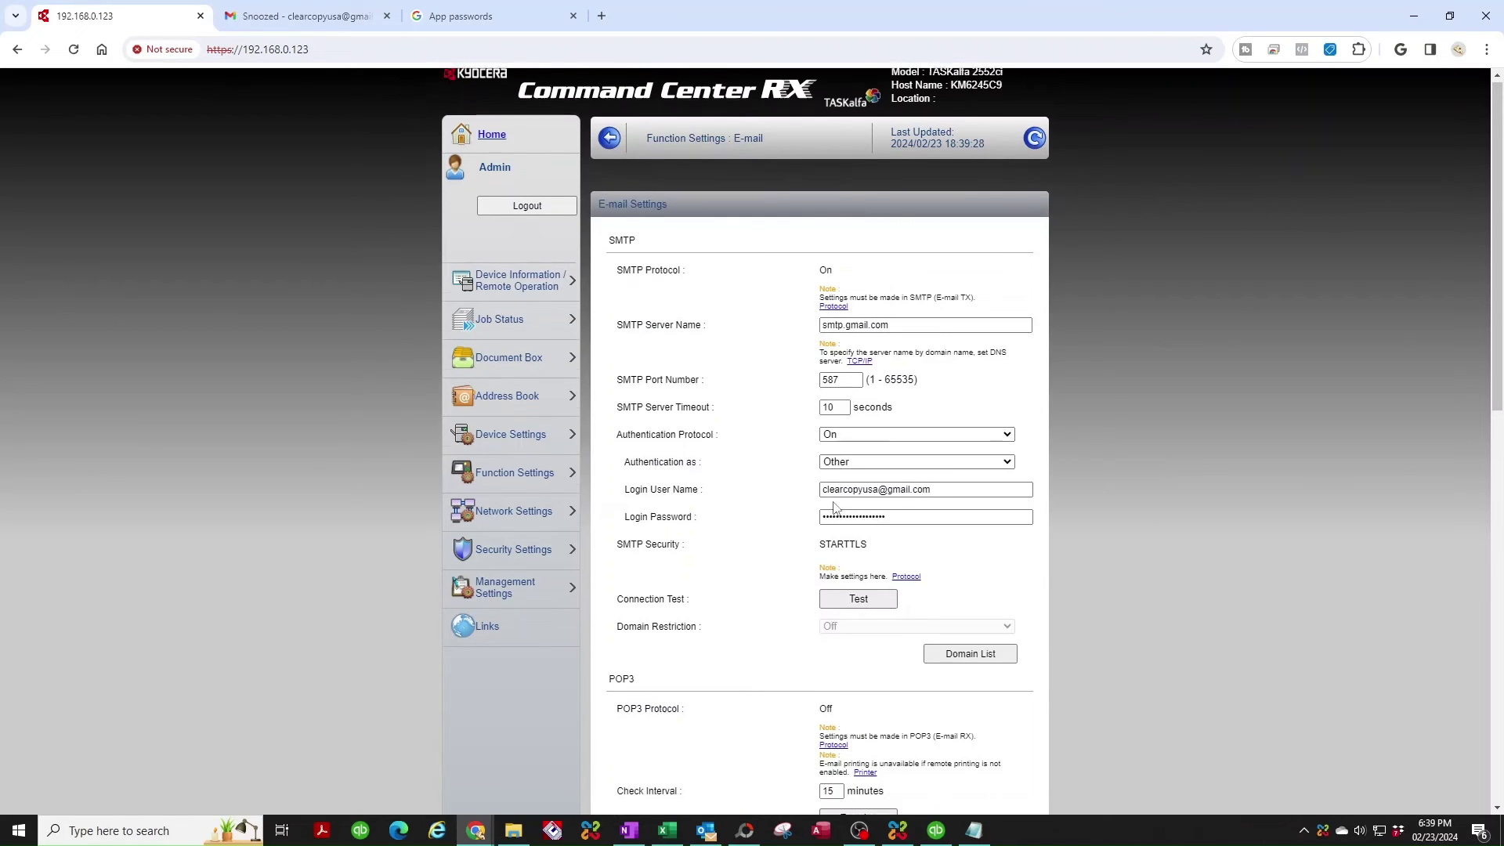
scroll(835, 508, down, 7)
Enter the Gmail account's e-mail address as Sender Address and submit the settings.
click(838, 452)
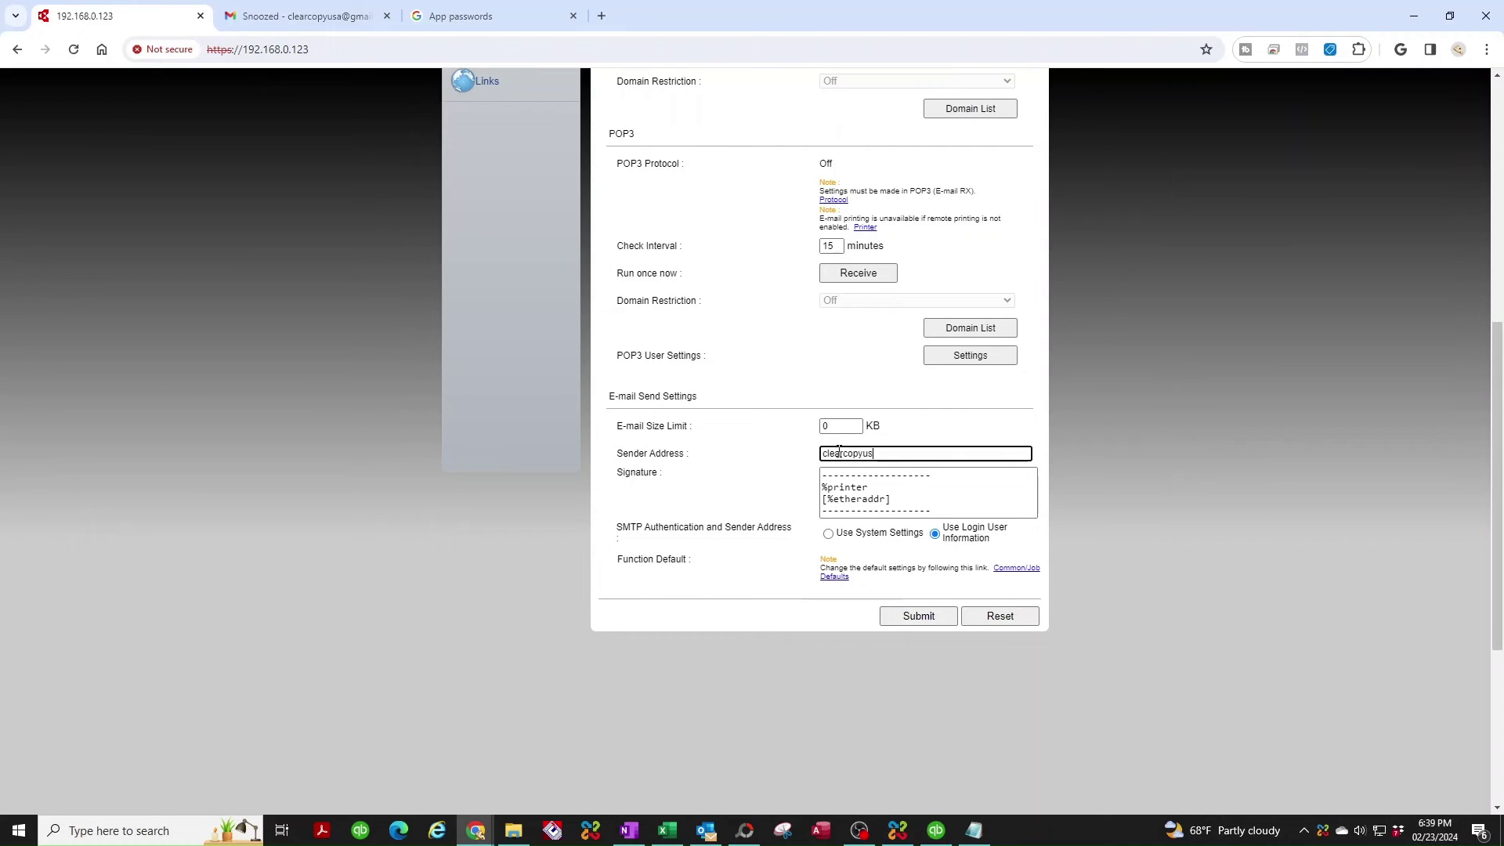
text(@gmail.com)
click(921, 618)
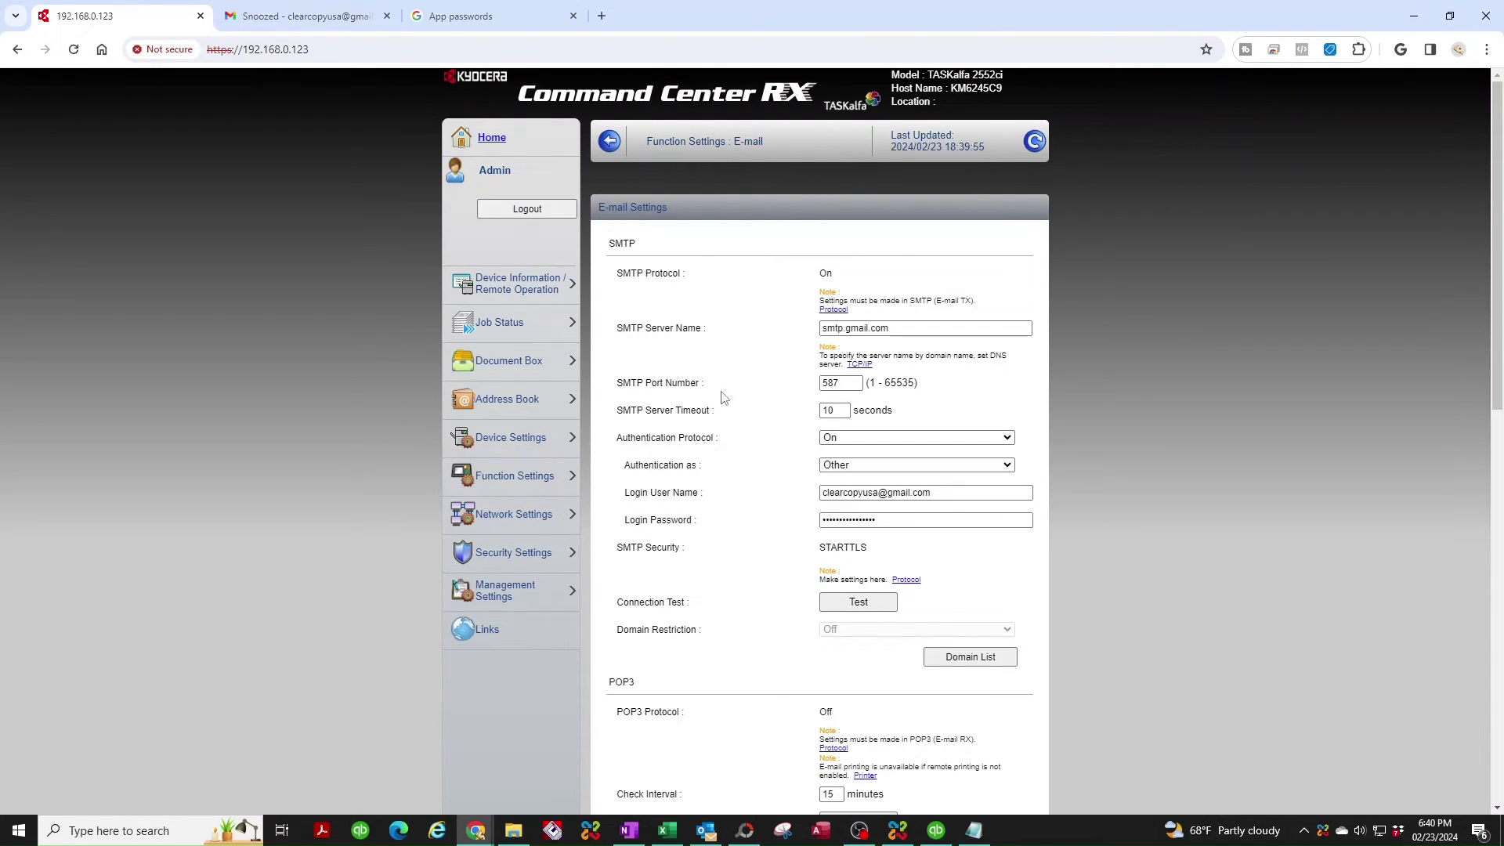
Delete the 'my email' entry from the Machine Address Book.
click(484, 402)
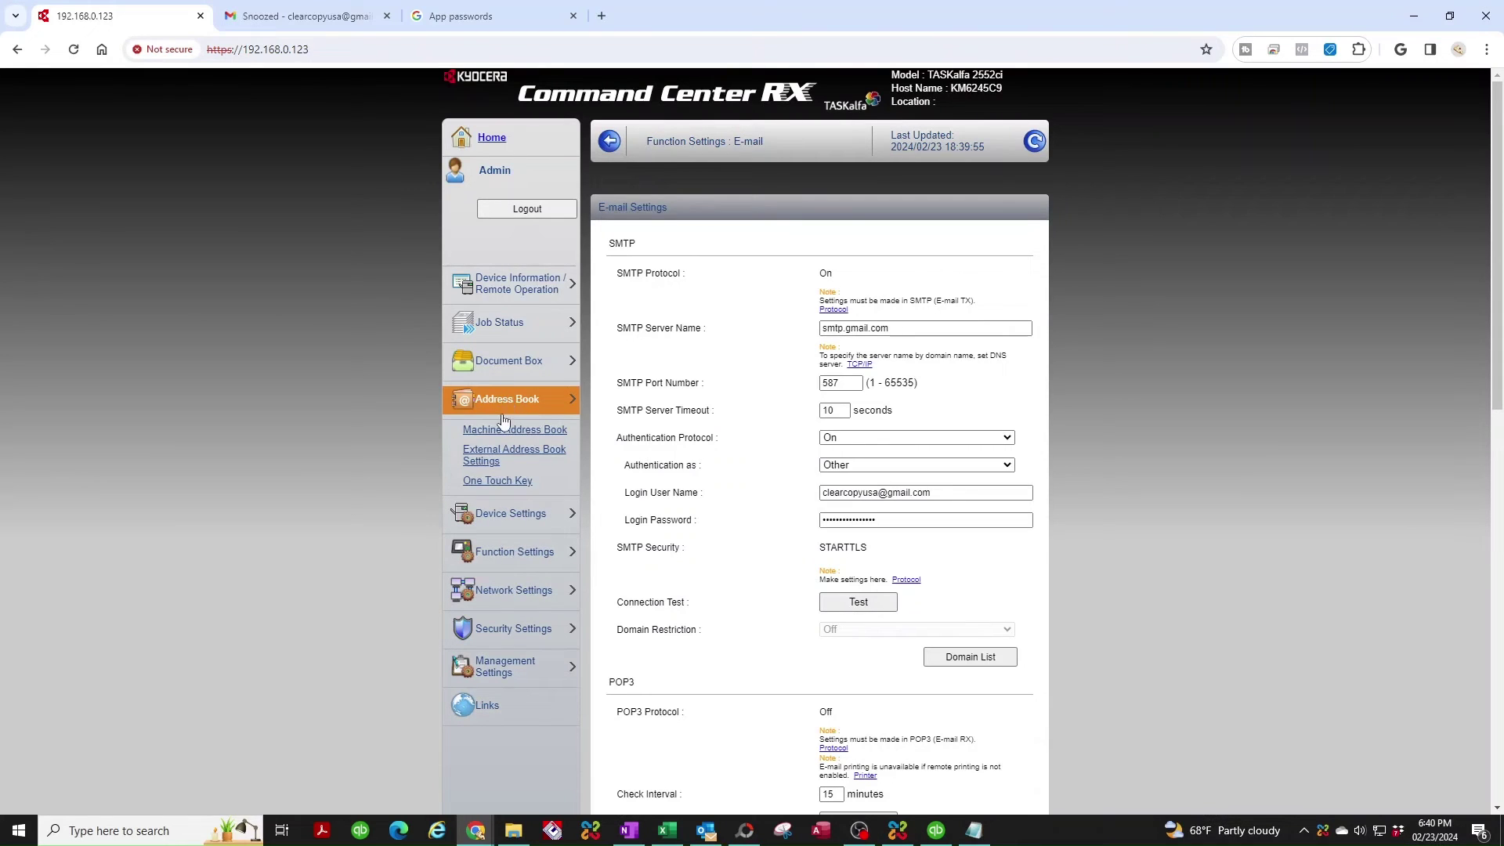
click(510, 432)
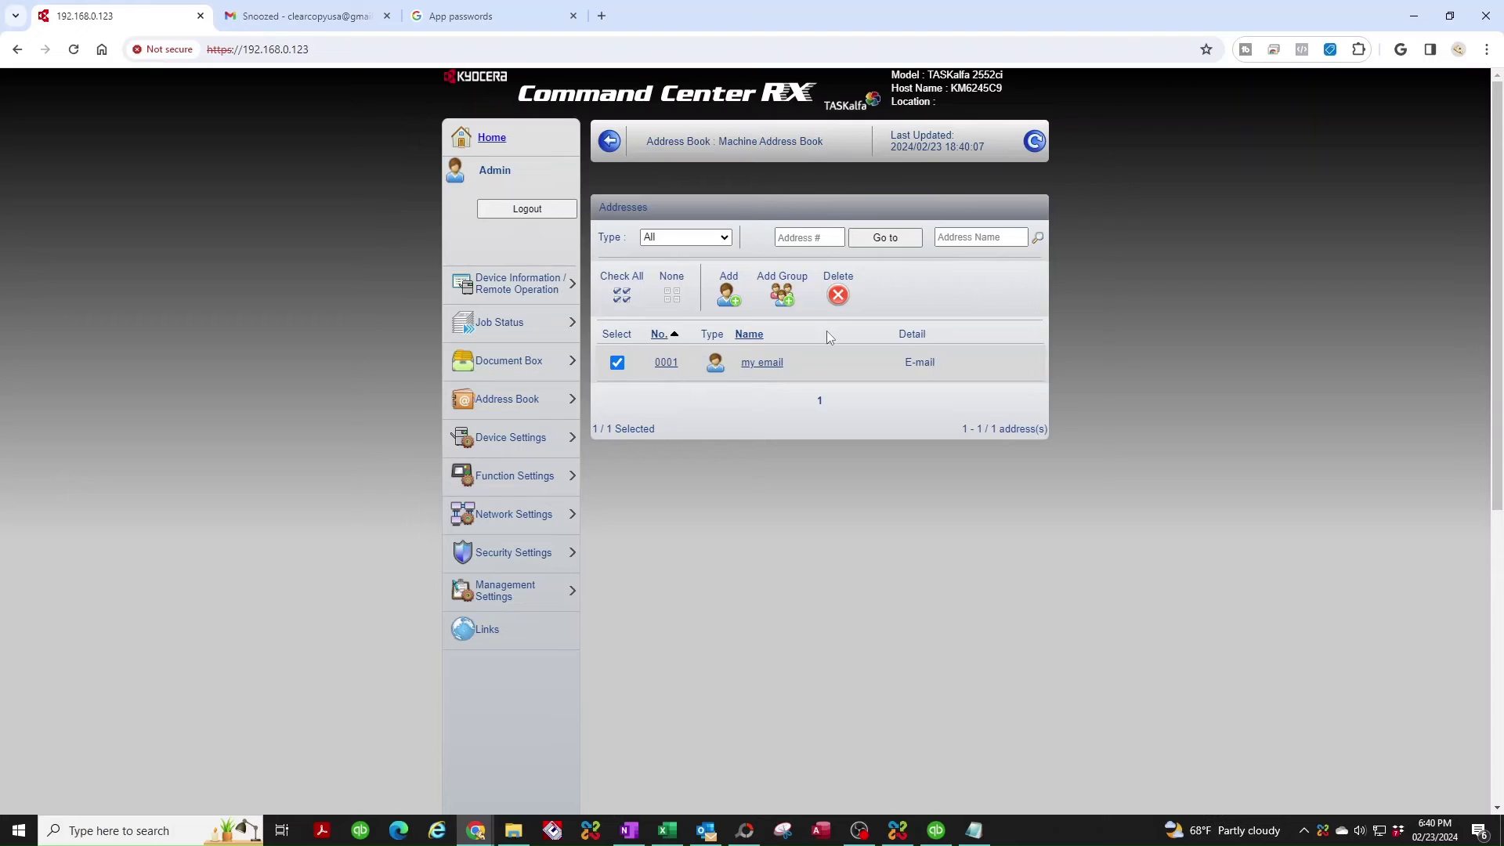
click(838, 296)
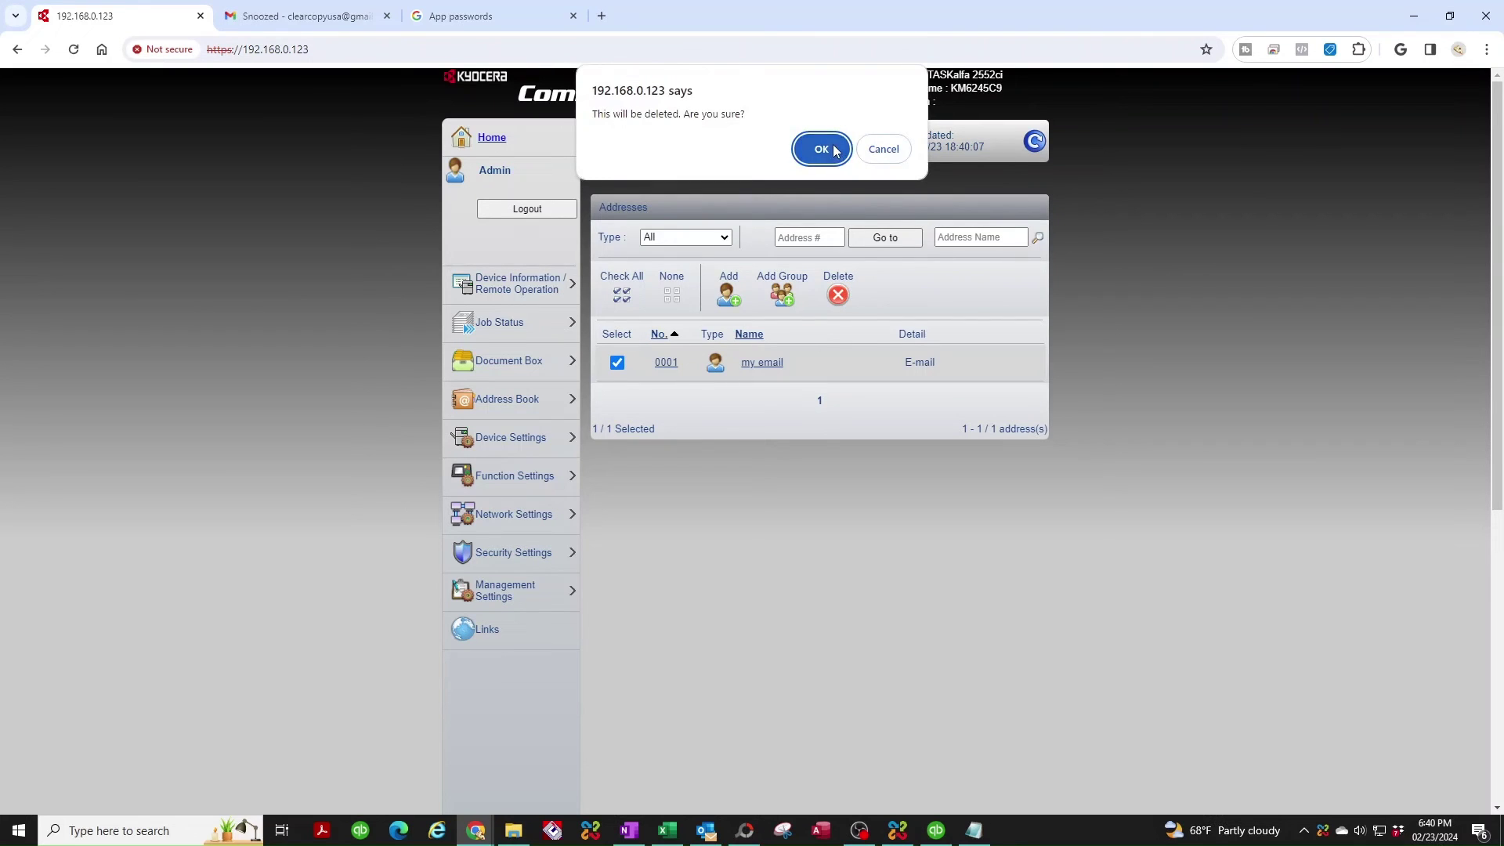
click(821, 149)
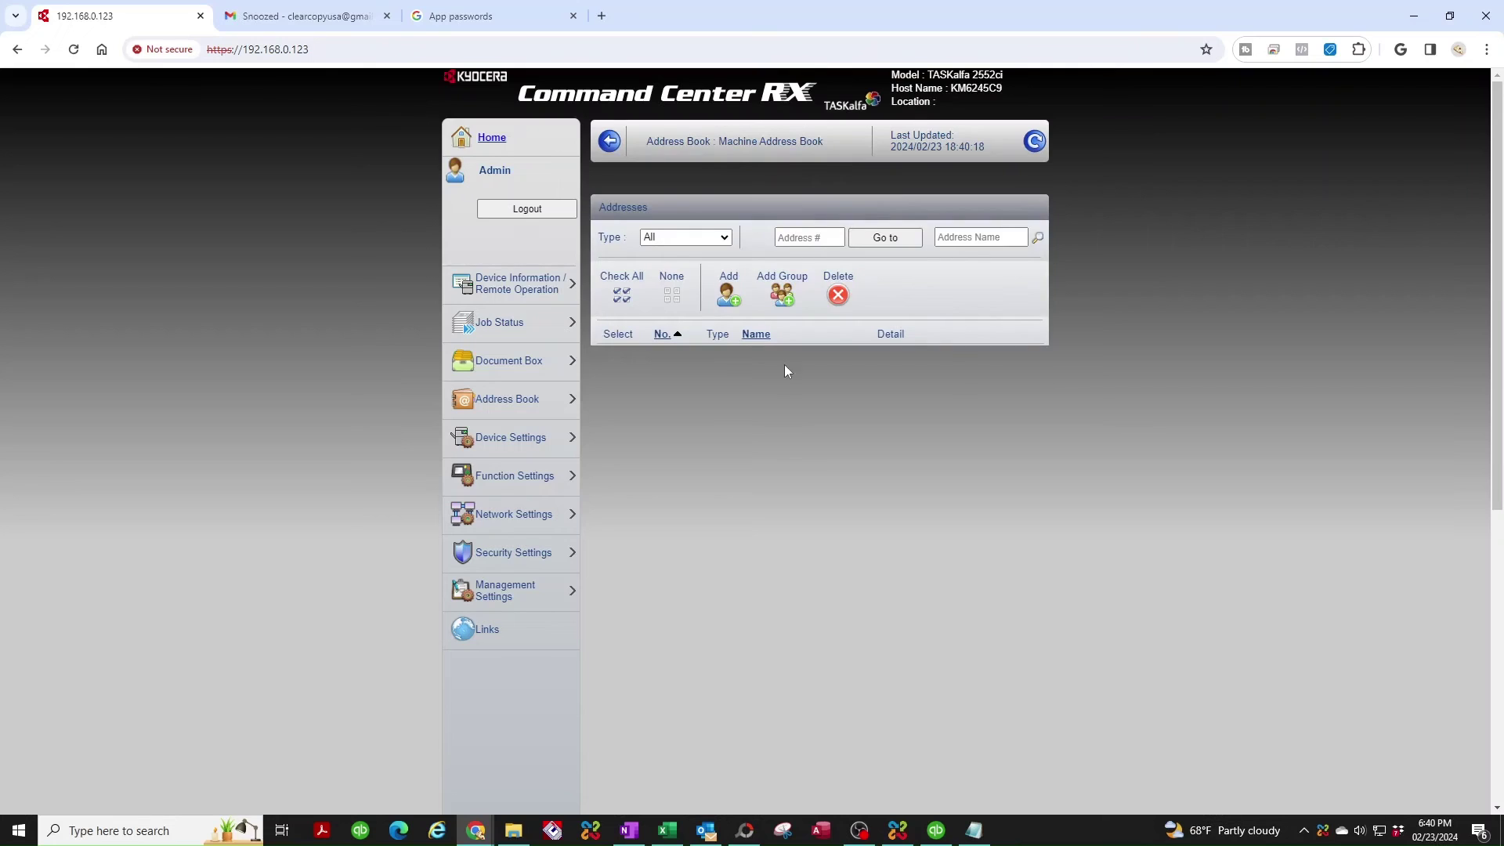
Register contact 0001 named 'my email' with the autofilled Gmail account address.
click(733, 304)
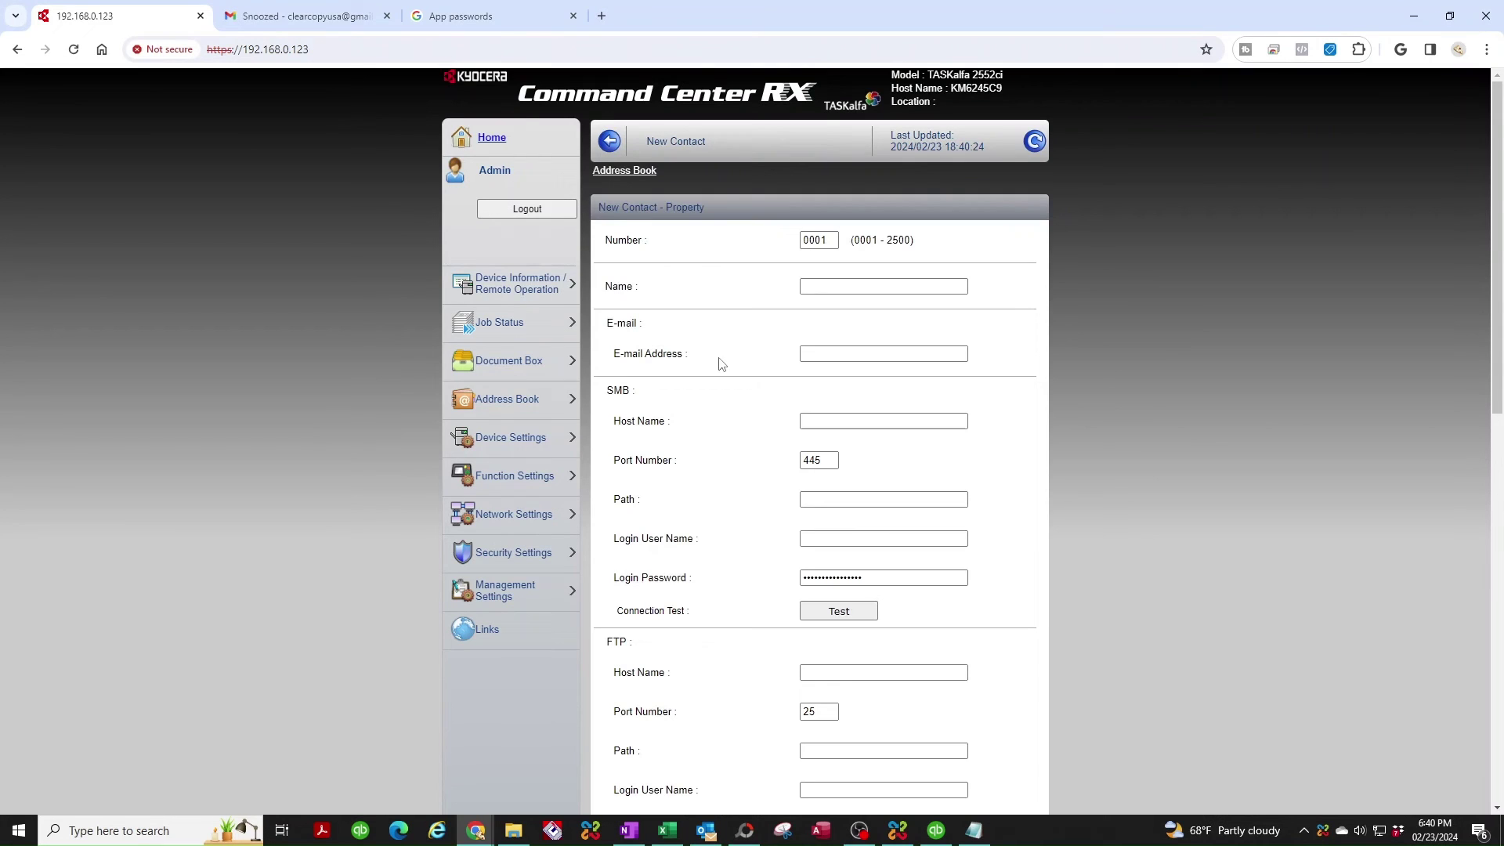
click(815, 286)
click(815, 286)
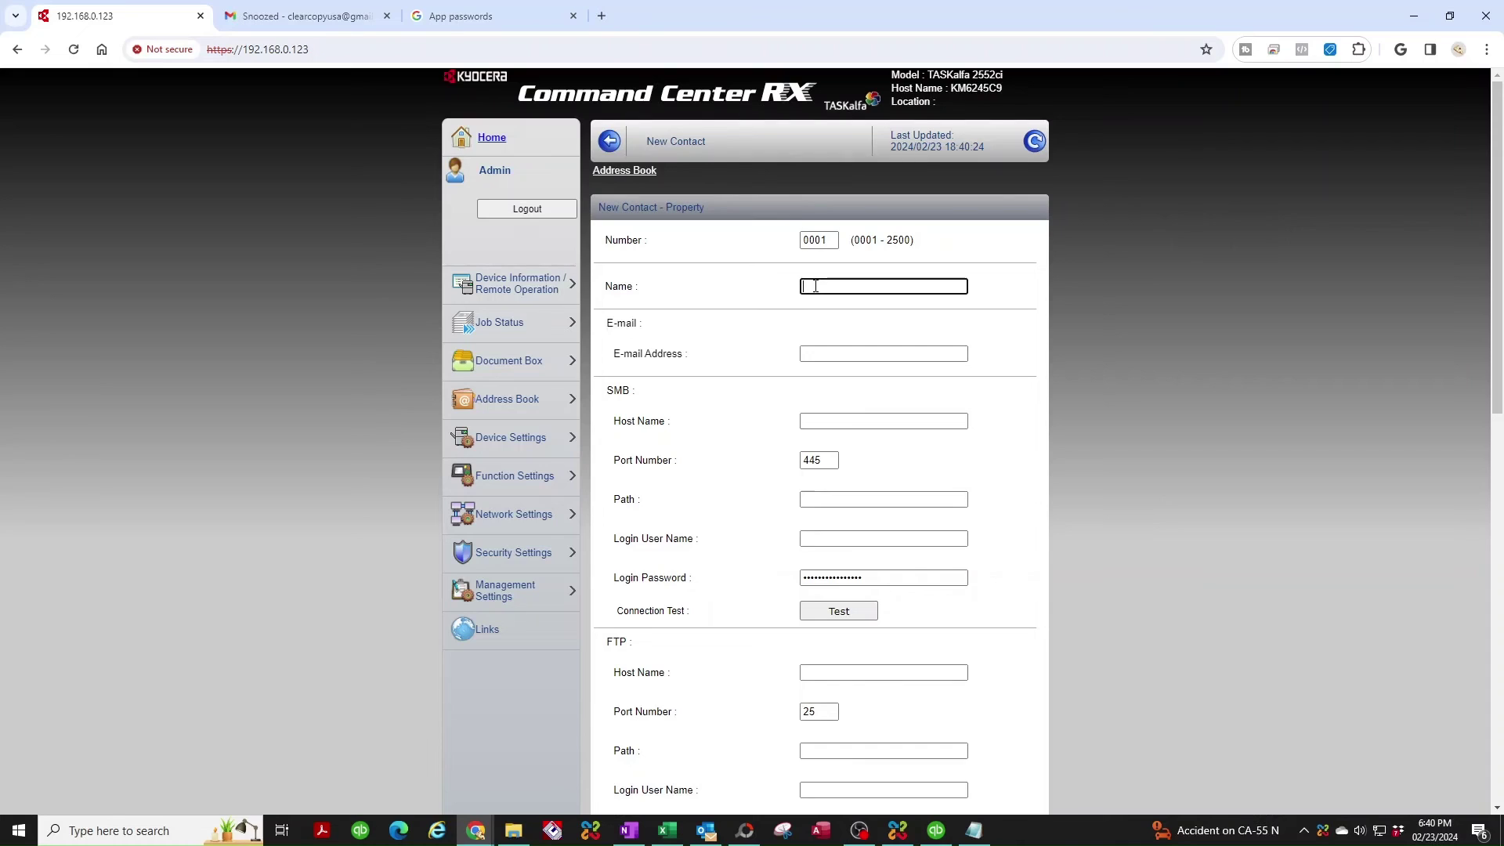
text(email)
click(857, 352)
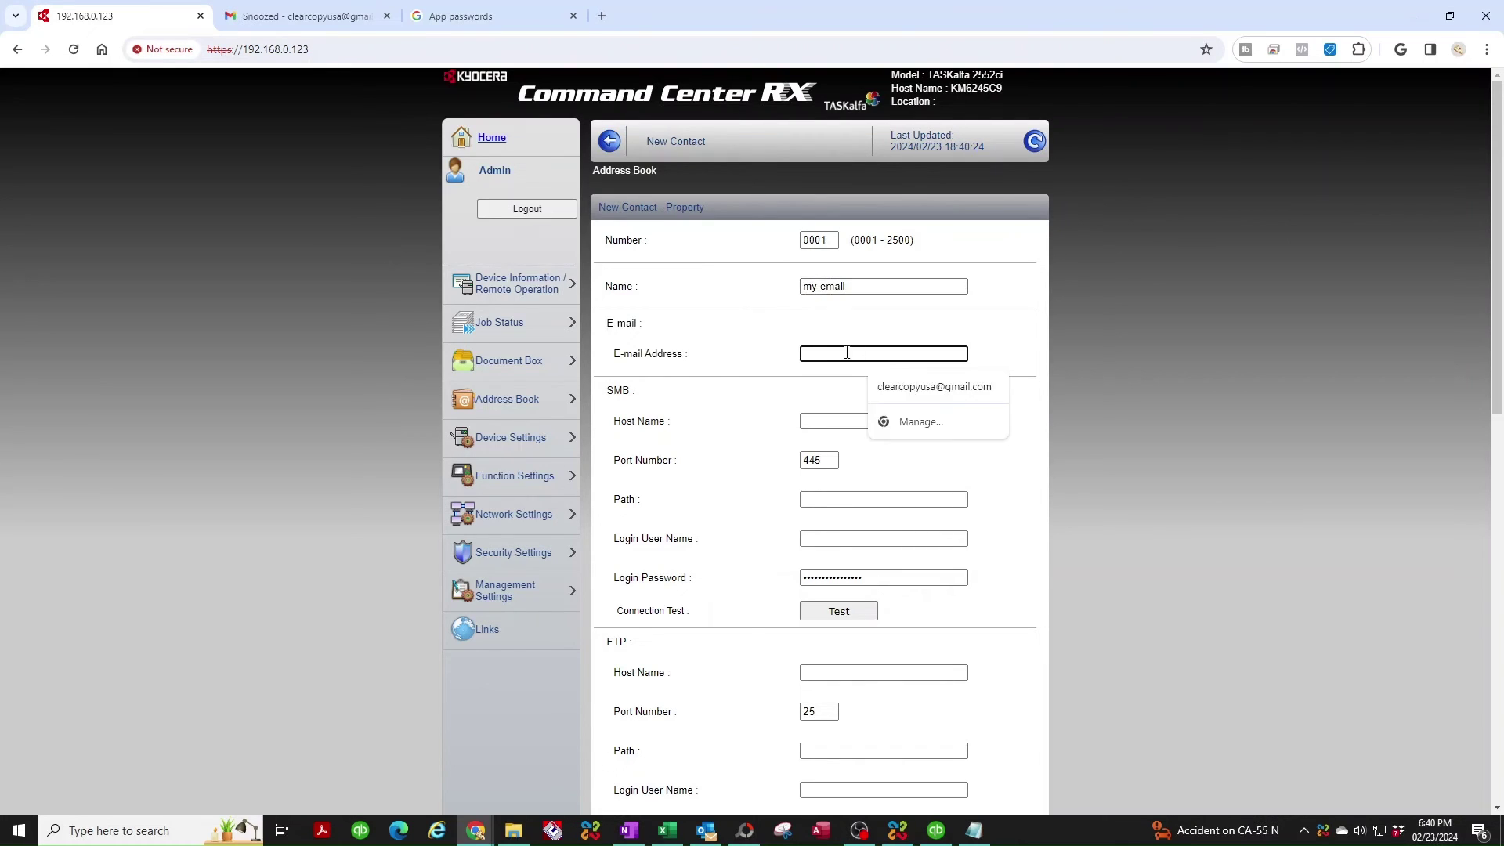
click(924, 387)
scroll(923, 428, down, 5)
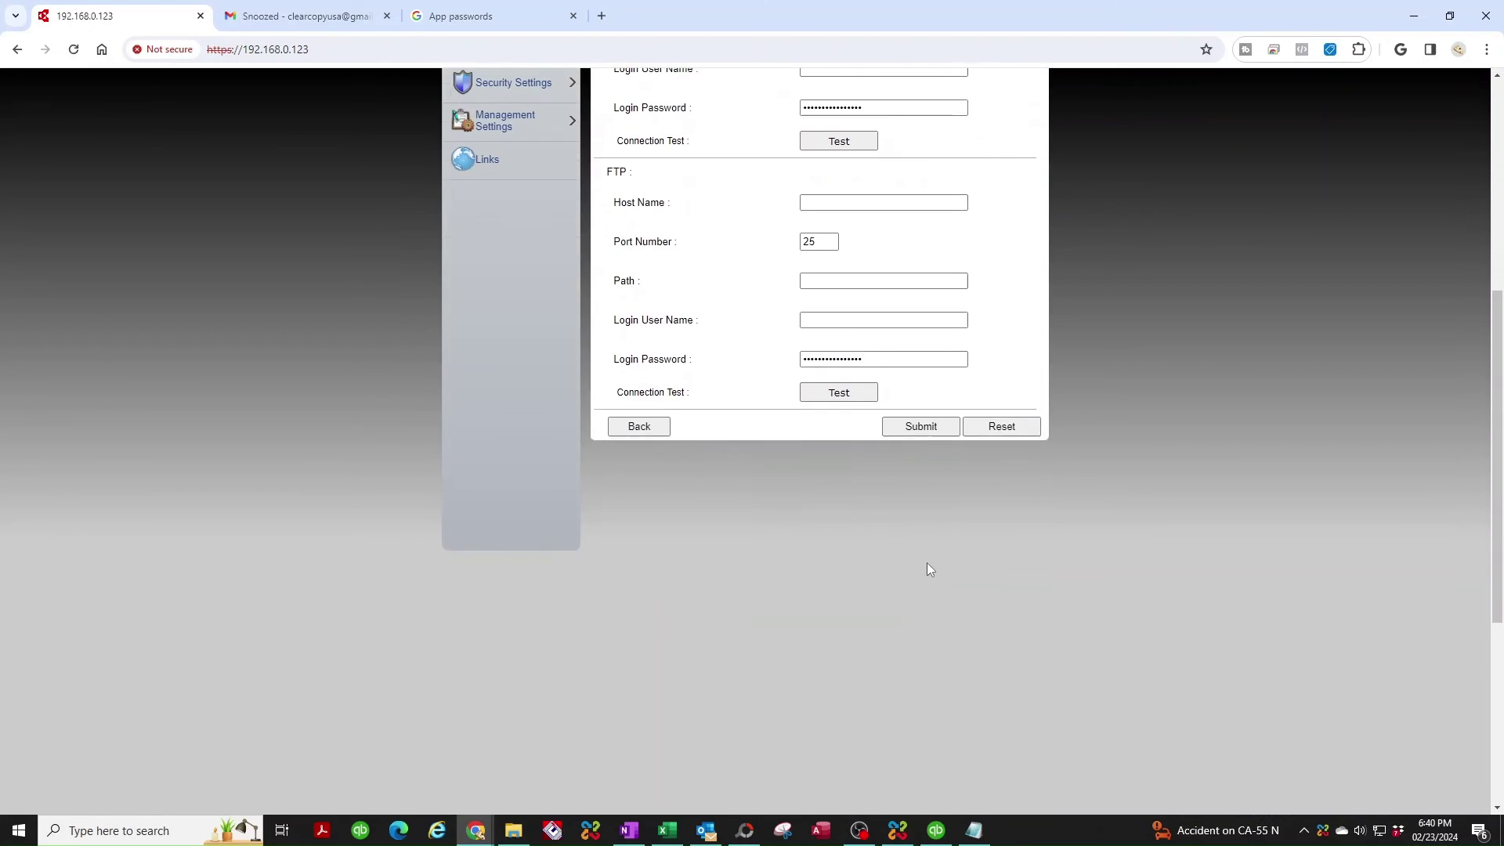
scroll(928, 562, up, 5)
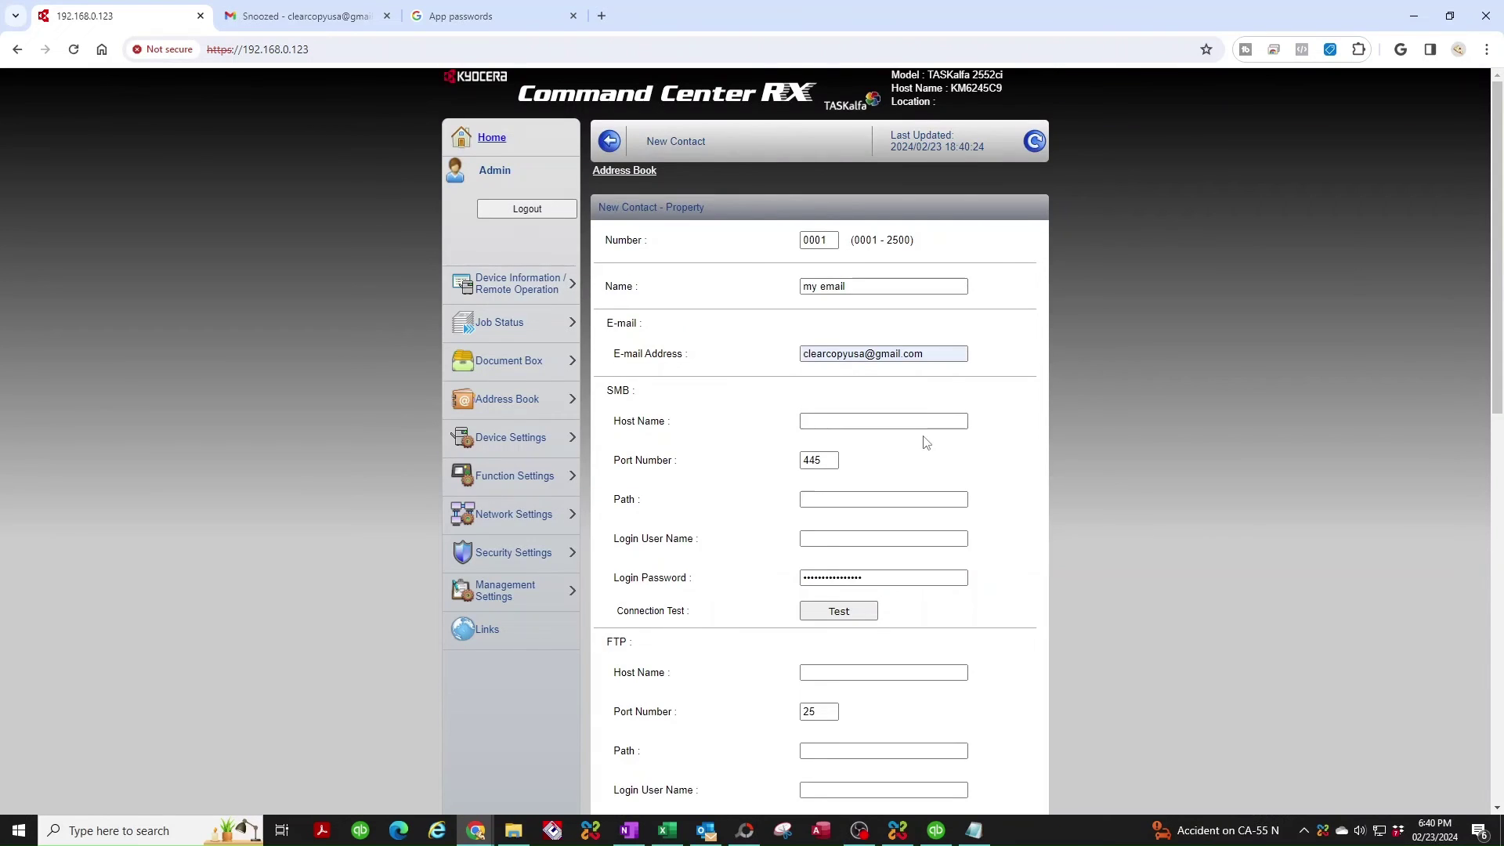
scroll(928, 439, down, 5)
scroll(948, 423, up, 5)
key(Return)
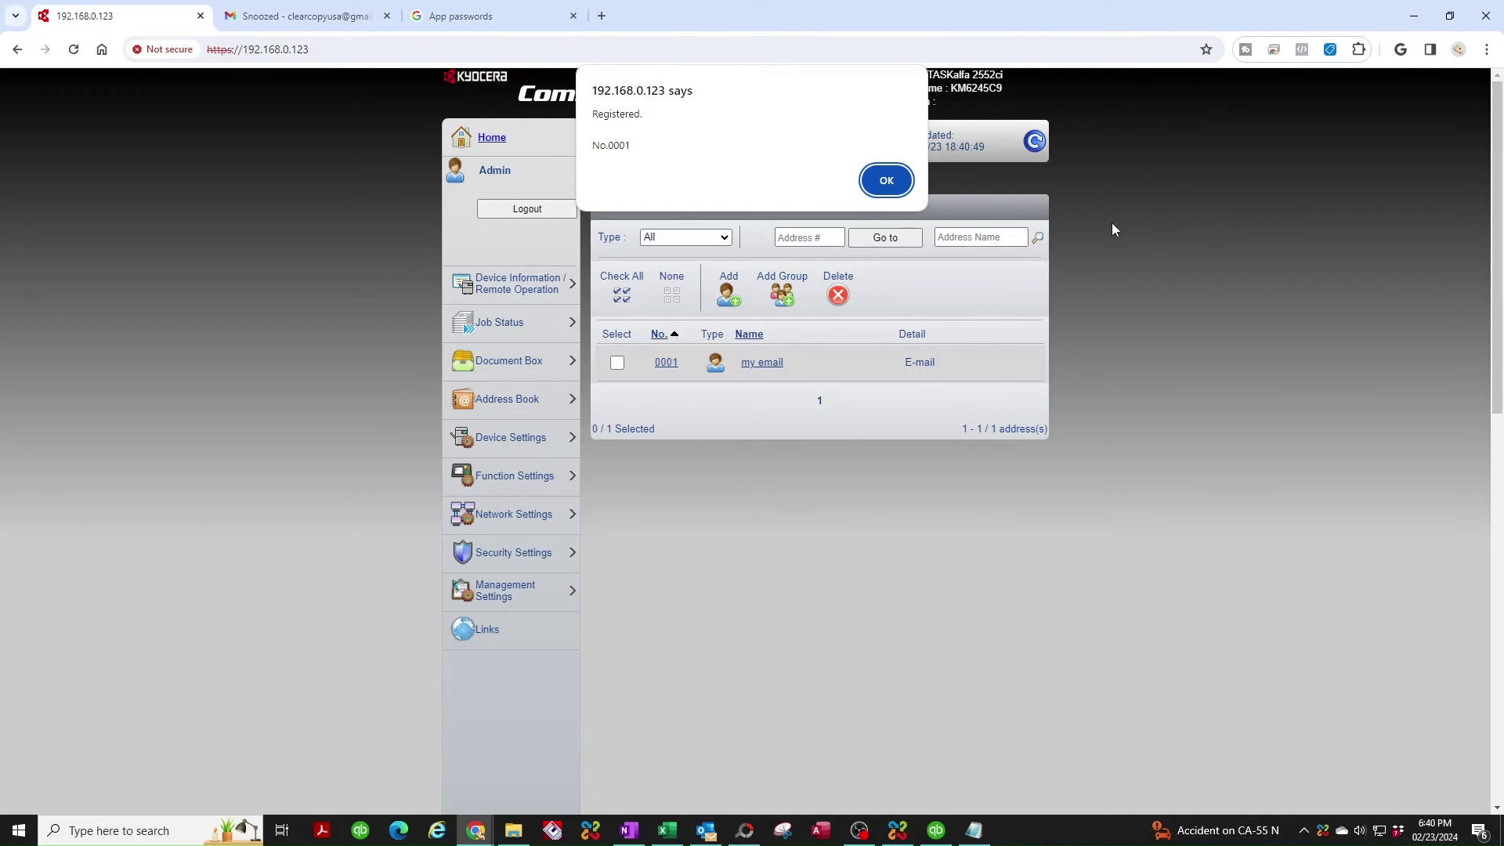
Dismiss the Registered alert, select 'my email' as destination and start the scan.
click(870, 175)
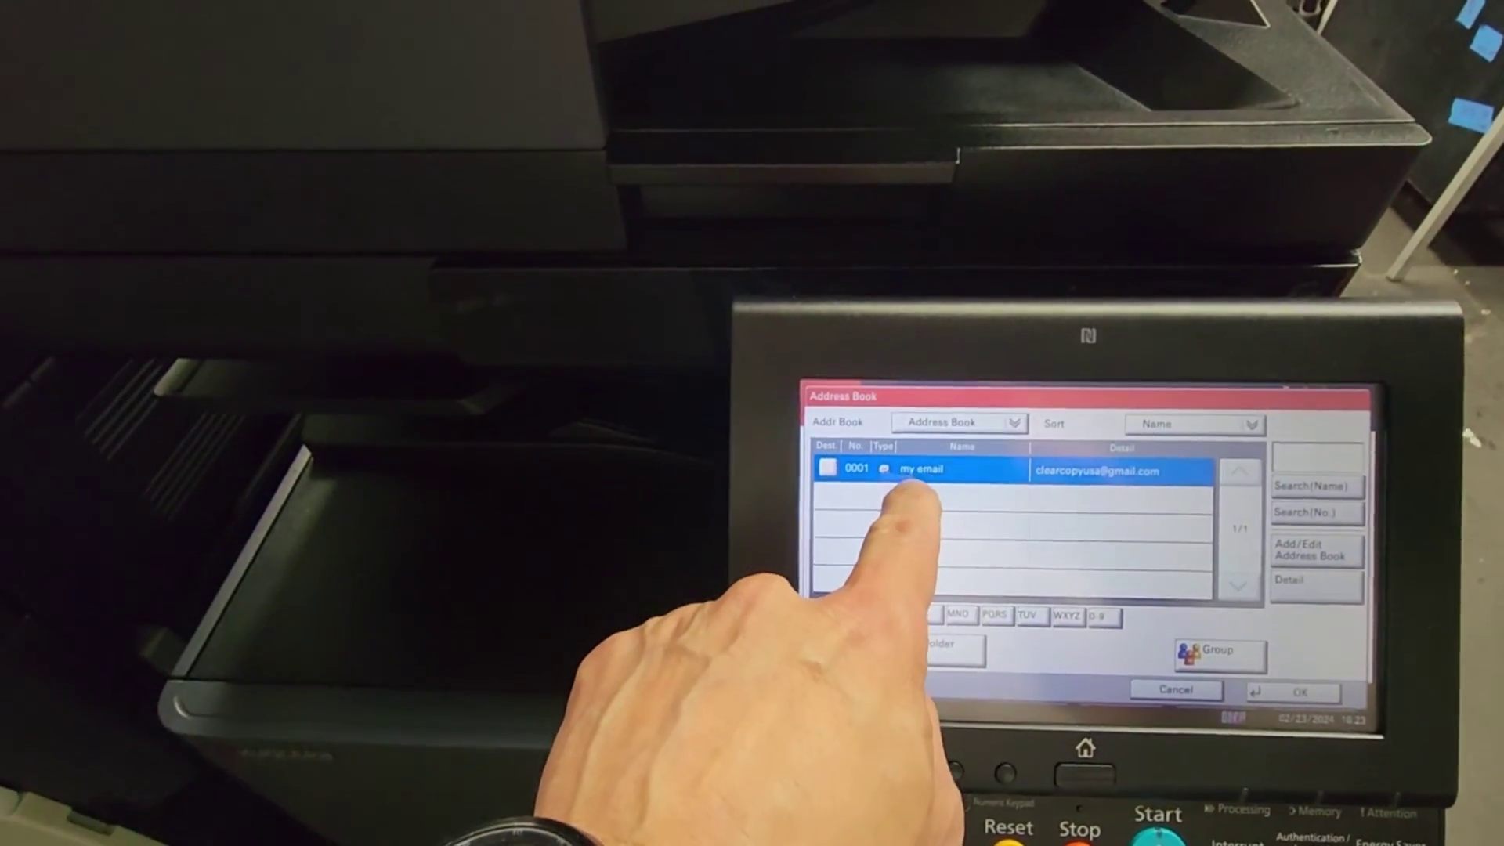
click(915, 476)
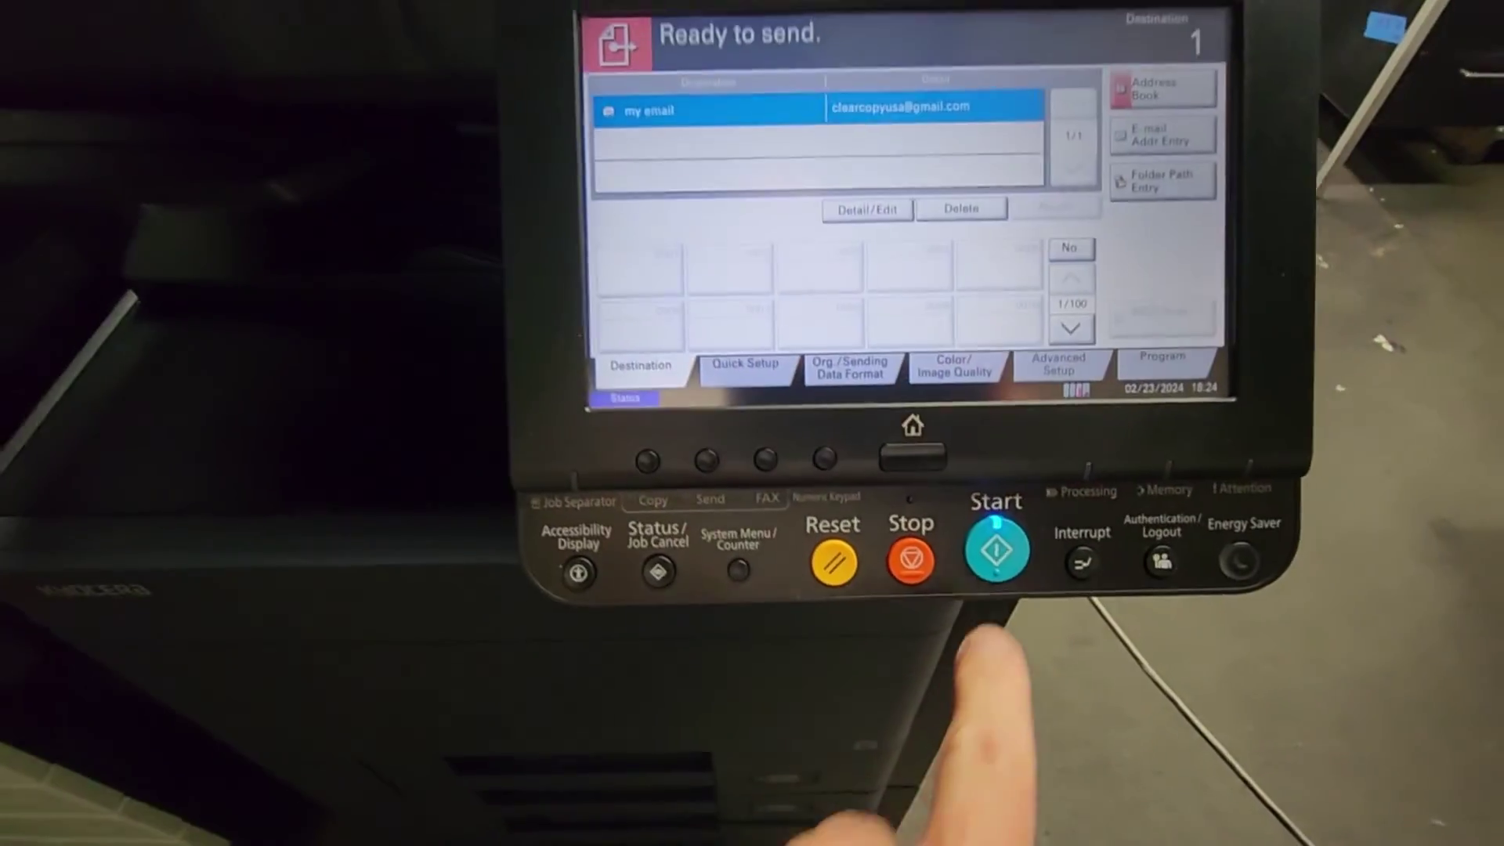
click(1034, 572)
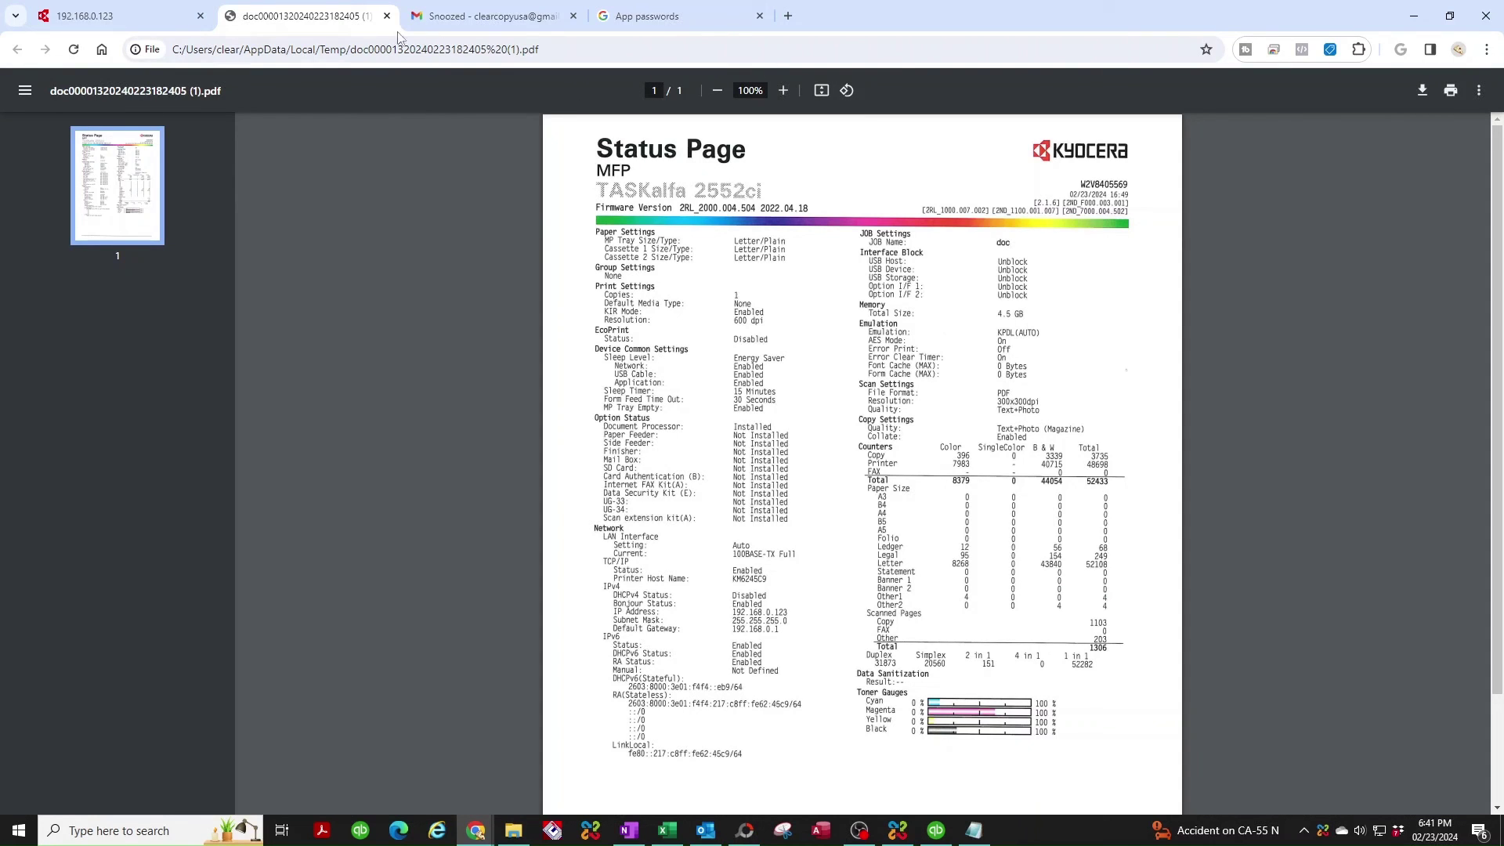
Switch back to the 192.168.0.123 Command Center tab showing the address book.
click(161, 23)
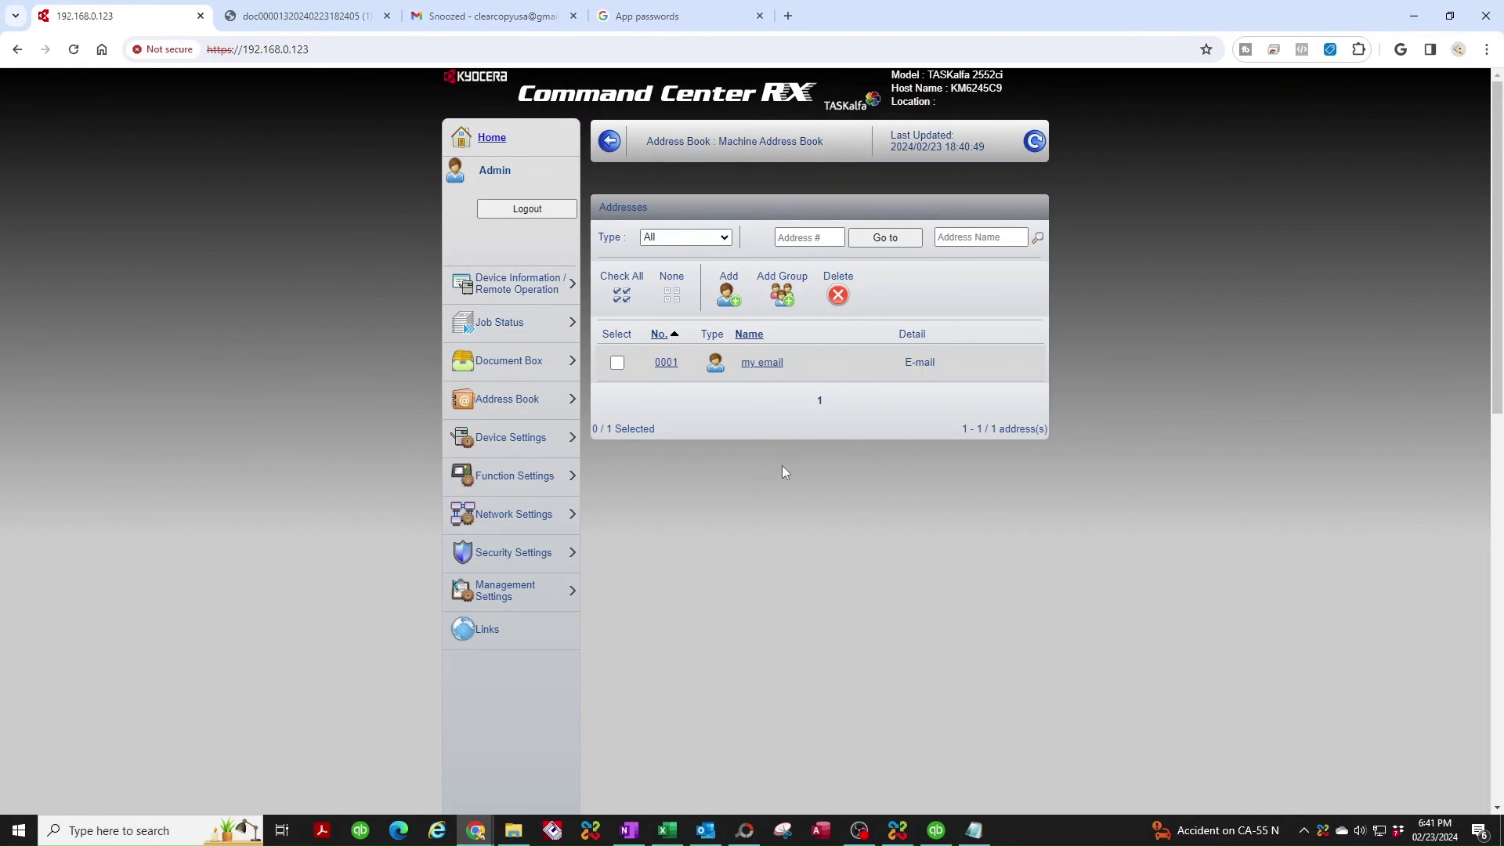